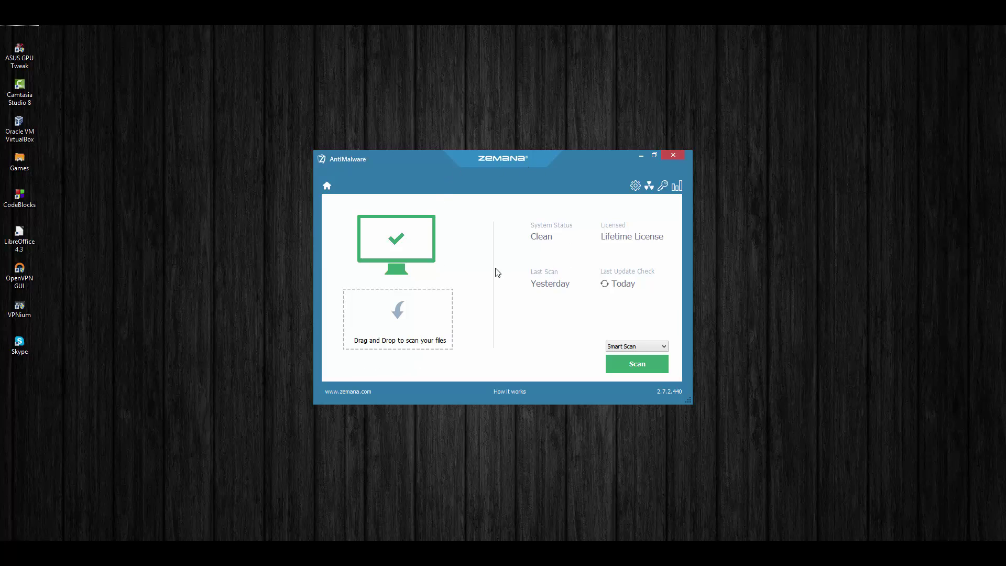
- Check the scan type list, keep Smart Scan, and view Settings' six cloud scanning engines
left_click(631, 345)
left_click(628, 348)
left_click(629, 348)
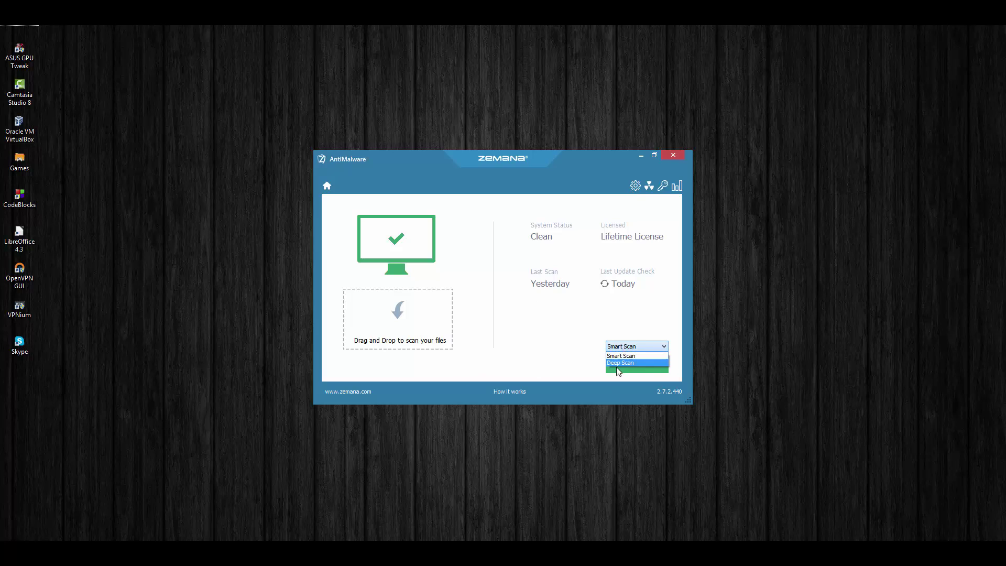
left_click(592, 348)
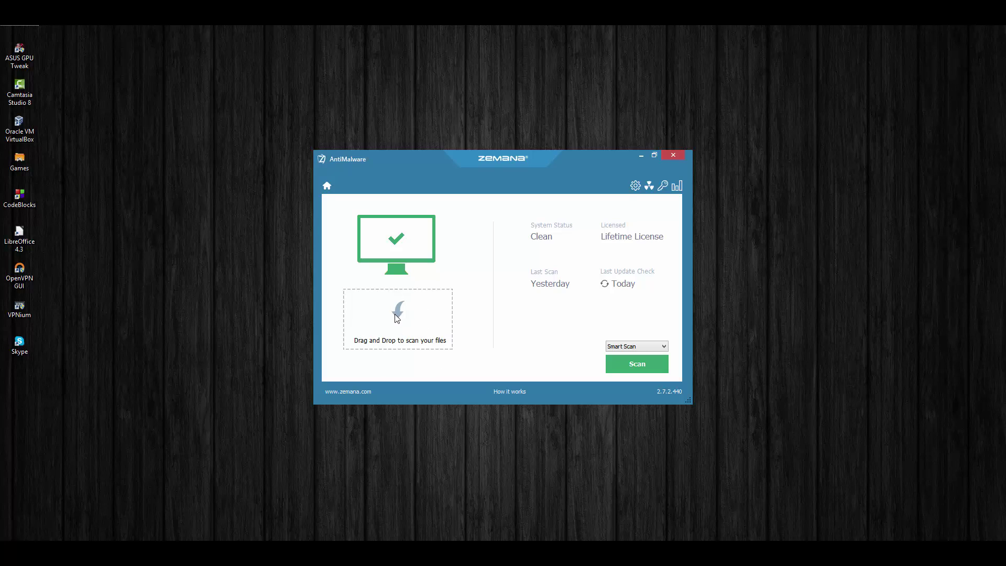
left_click(635, 186)
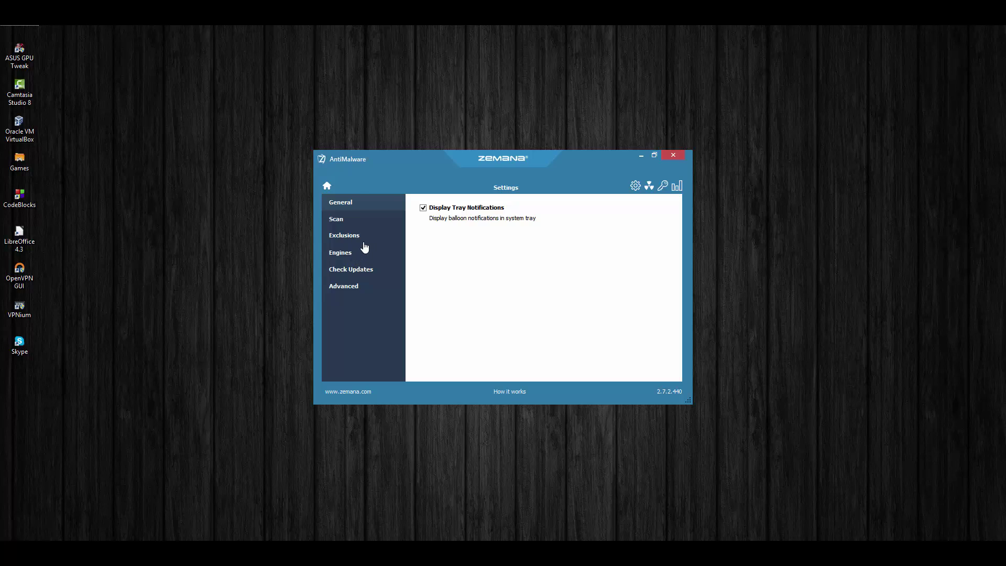
left_click(354, 256)
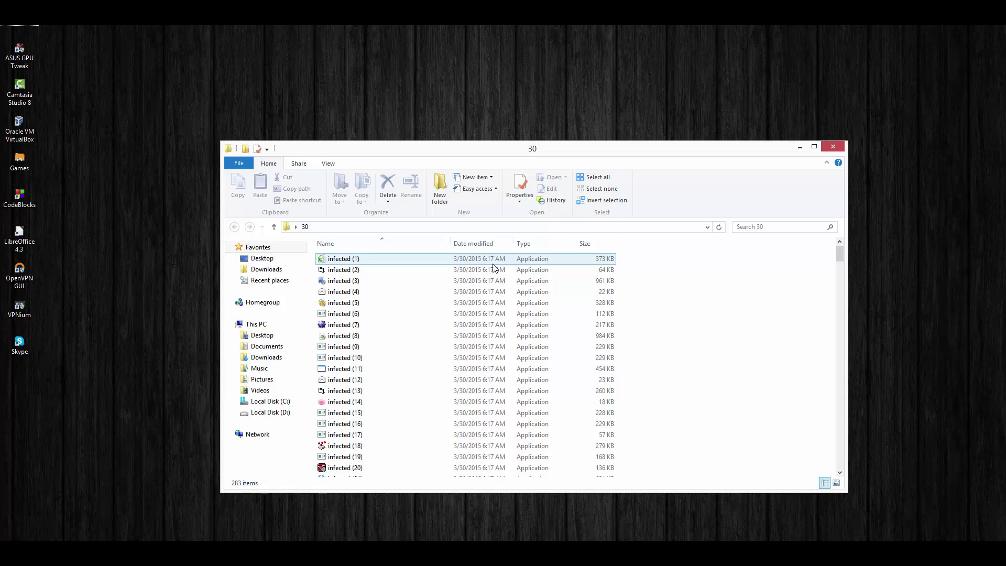
- Scroll through folder 30's 283 infected application samples
scroll(494, 283, "down", 7)
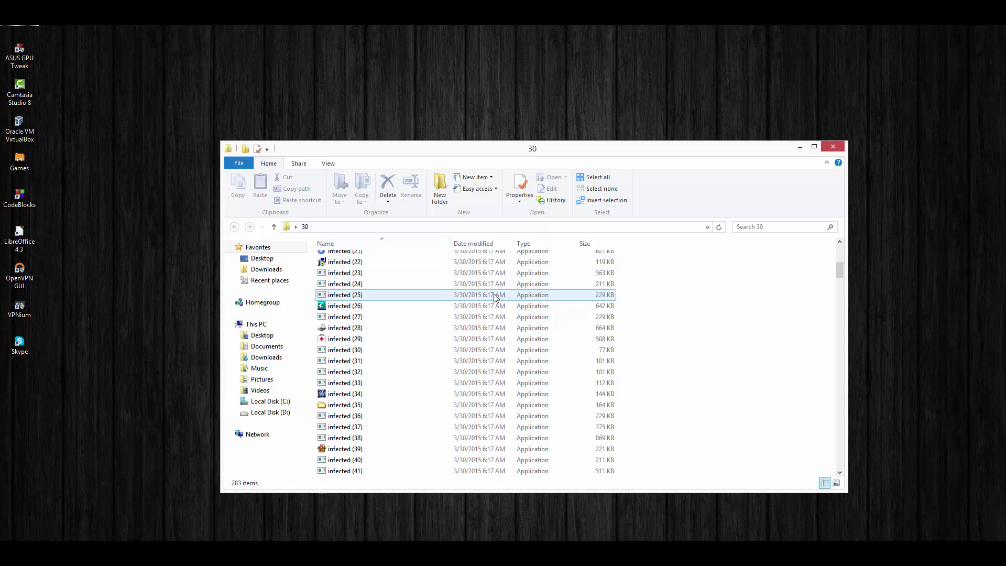
scroll(494, 297, "down", 3)
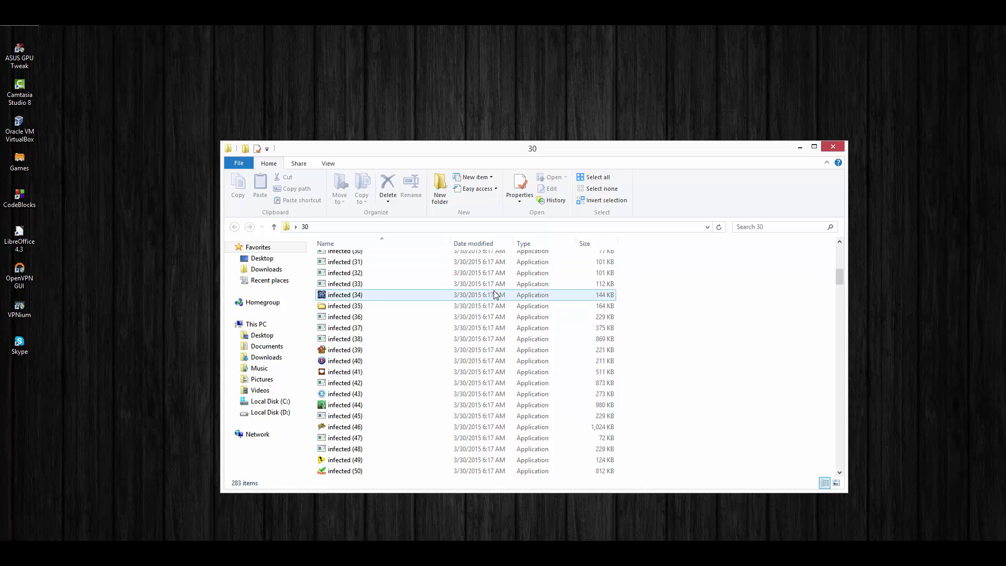
- Close the folder 30 window, launch Zemana AntiMalware from the desktop, and move it right
left_click(832, 146)
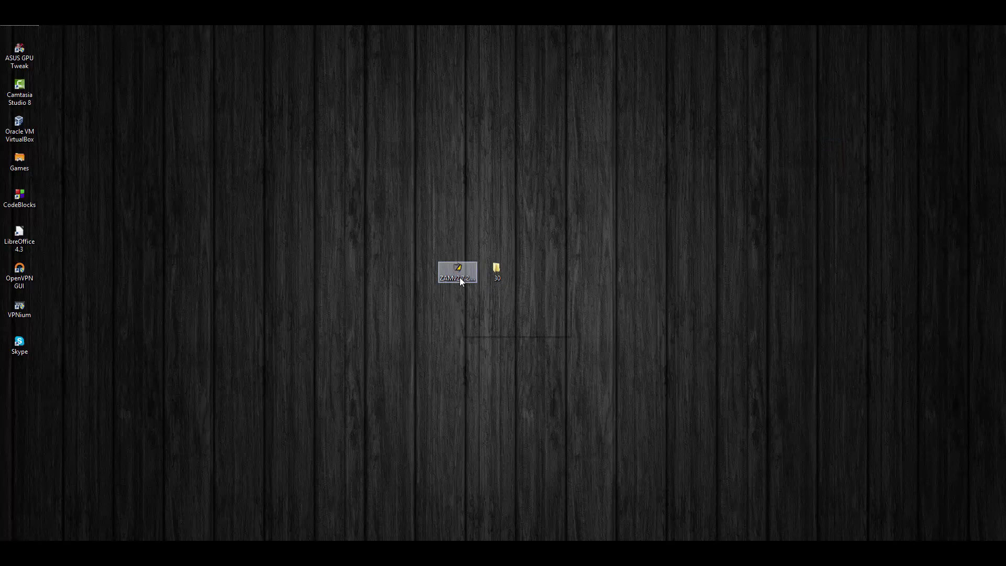
double_click(456, 276)
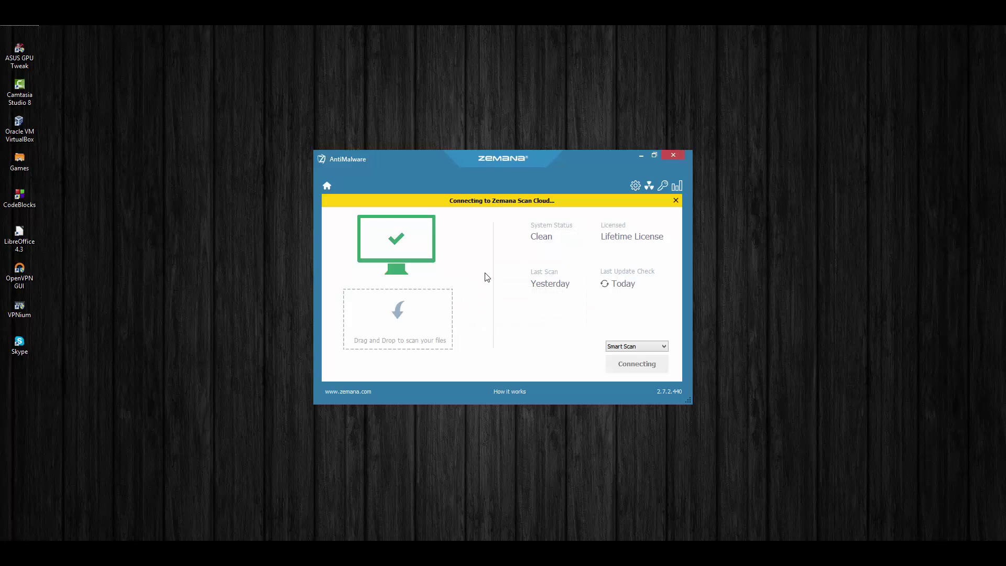
left_click_drag(501, 165, 733, 147)
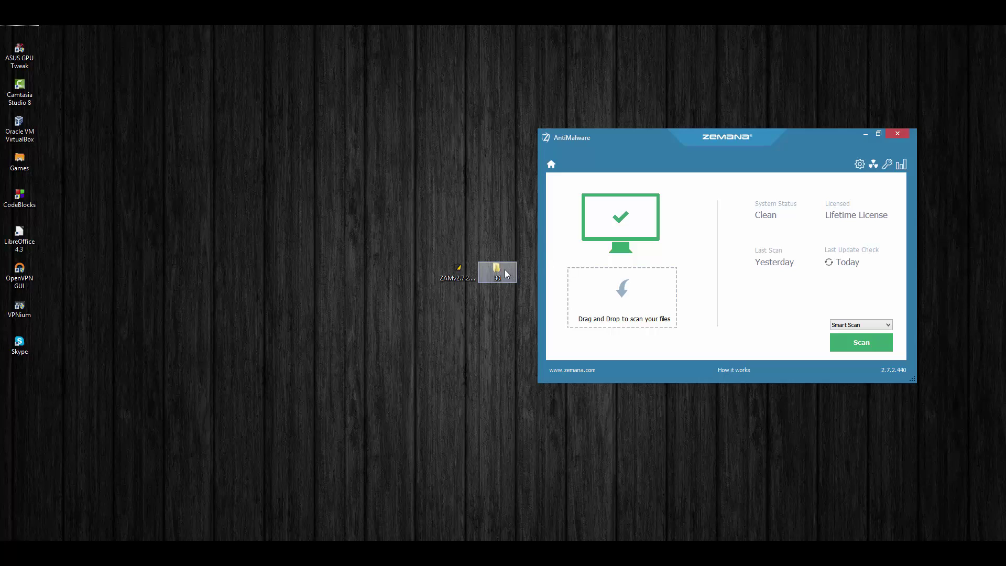
- Drop folder 30 onto Zemana to path-scan it, centring the window and scrolling detections
left_click_drag(502, 271, 614, 303)
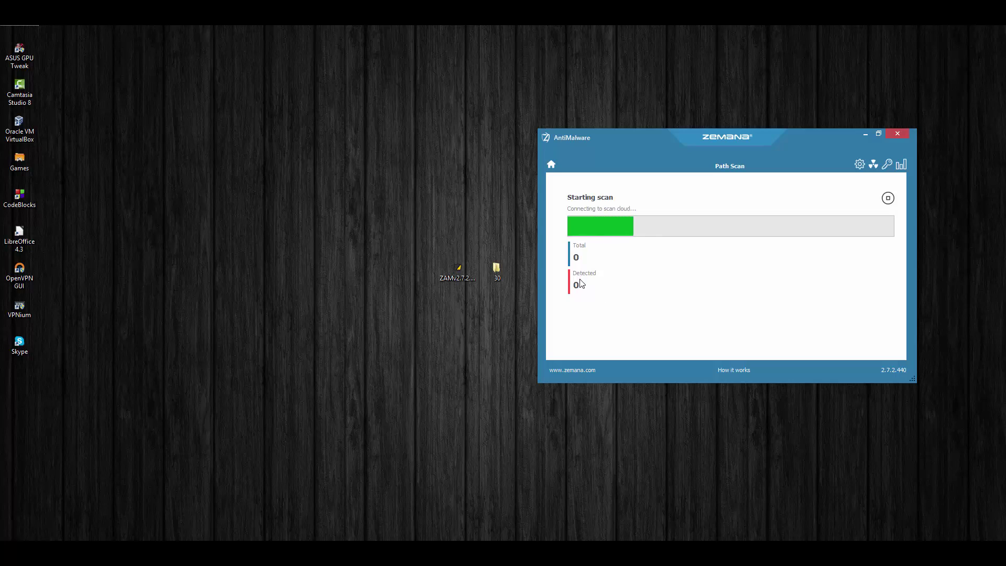
left_click_drag(657, 135, 472, 135)
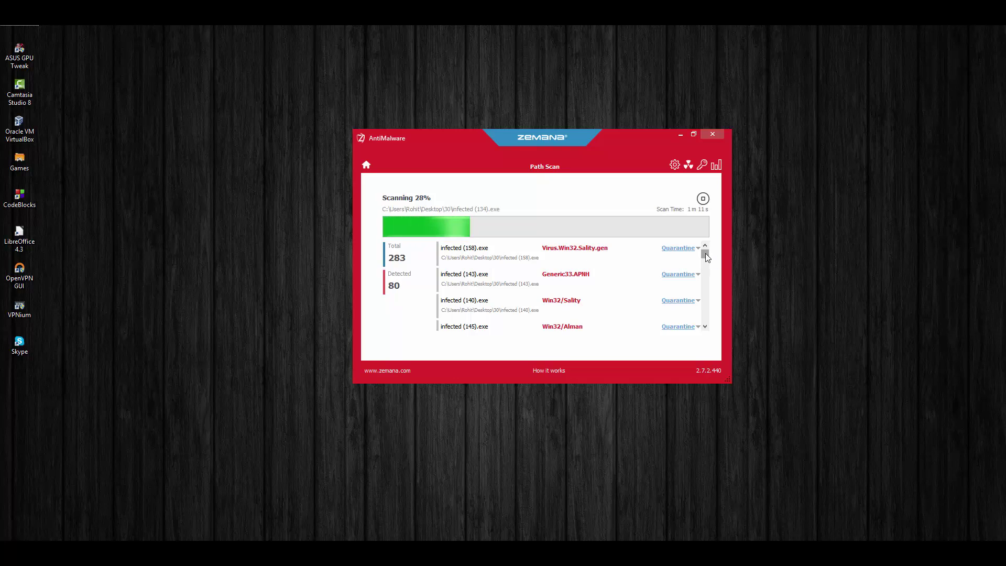
left_click_drag(706, 254, 706, 271)
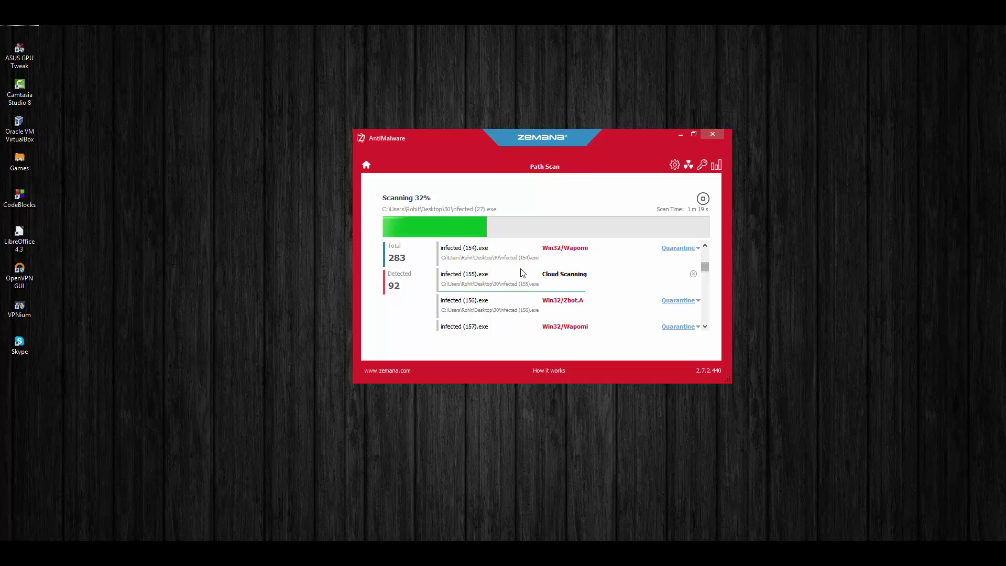
left_click_drag(708, 275, 709, 325)
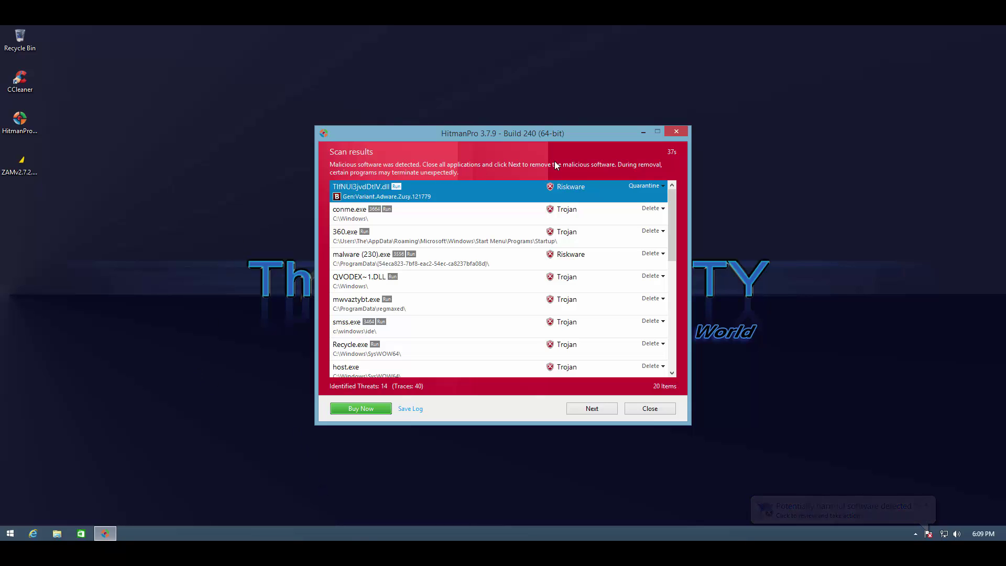
- View detection details for conme.exe, 360.exe, malware (230).exe, QVODEX~1.DLL and smss.exe
mouse_move(672, 215)
left_mouse_down()
mouse_move(669, 339)
mouse_move(672, 201)
left_mouse_up()
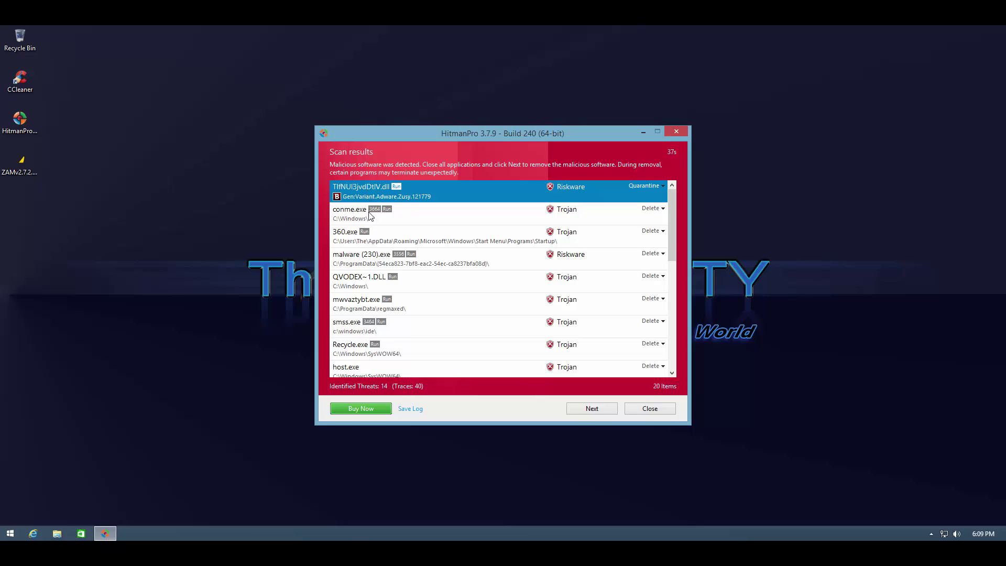
left_click(382, 222)
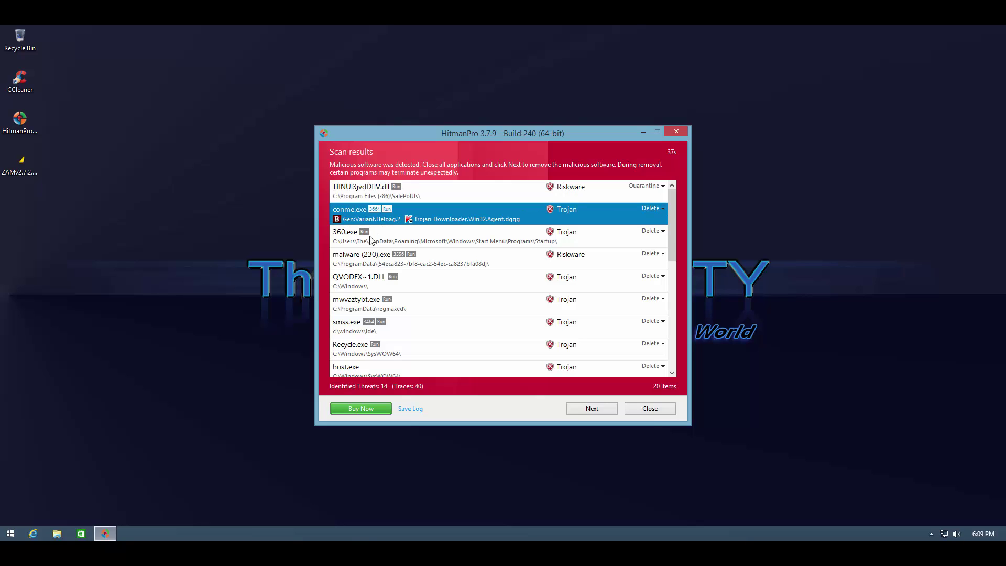
left_click(525, 246)
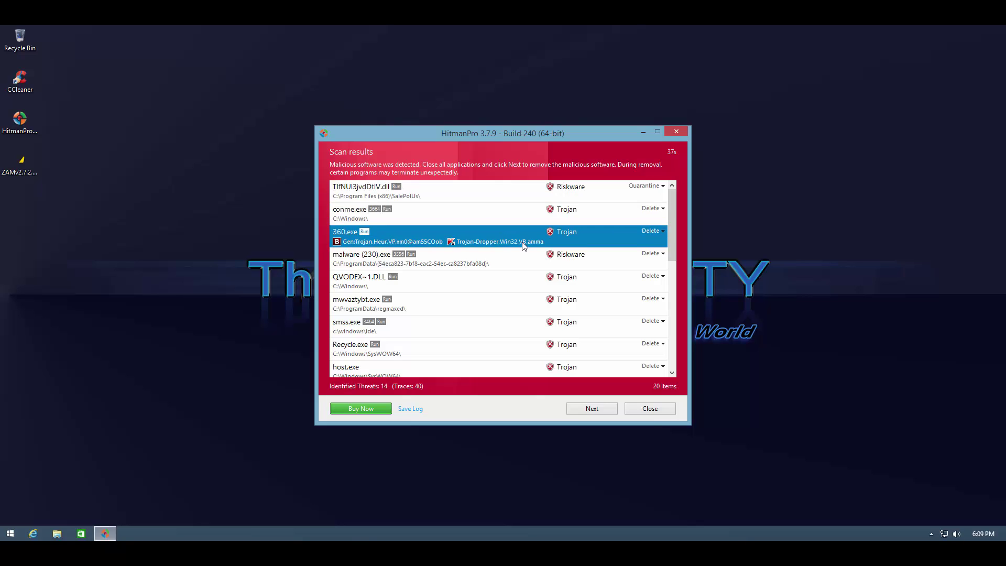
left_click(409, 268)
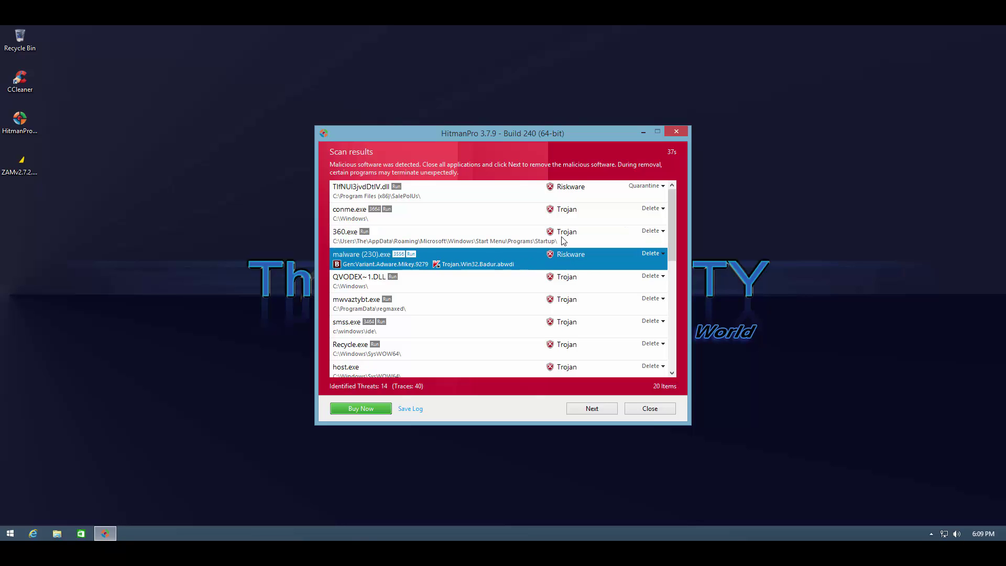
left_click(388, 284)
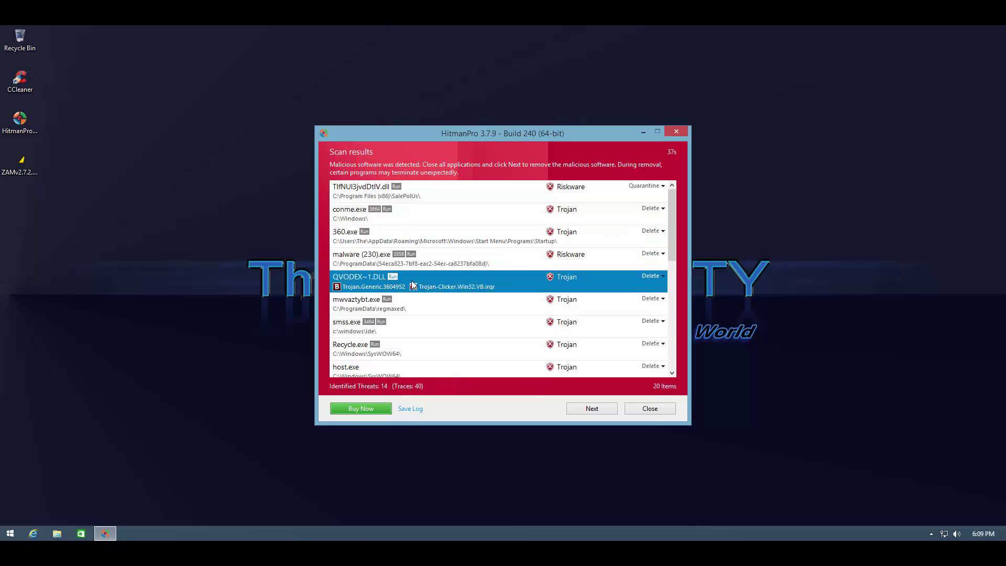
left_click(392, 330)
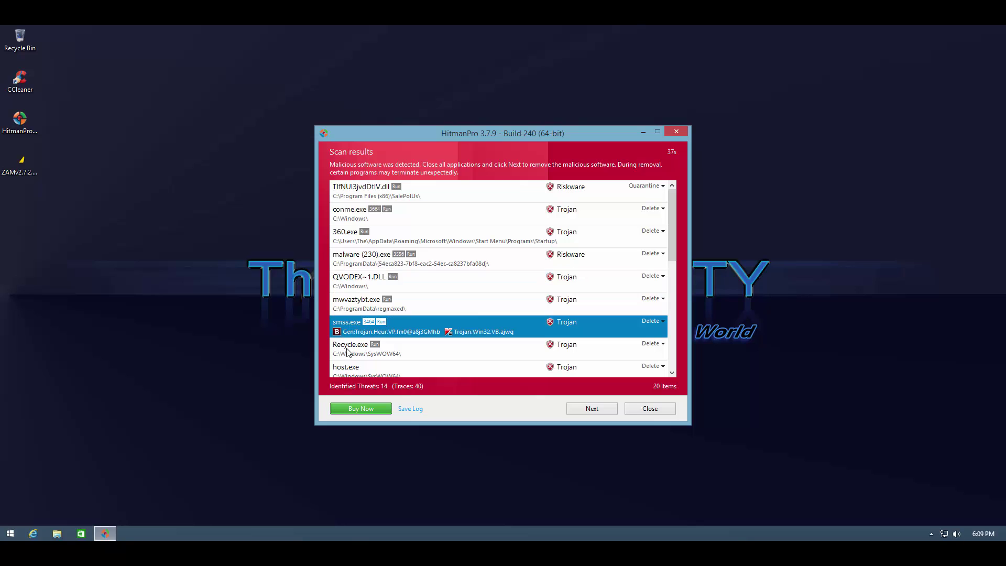
- View detection details for host.exe, Recycle.exe and TIfNUI3jvdDtlV.exe further down the list
scroll(472, 303, "down", 3)
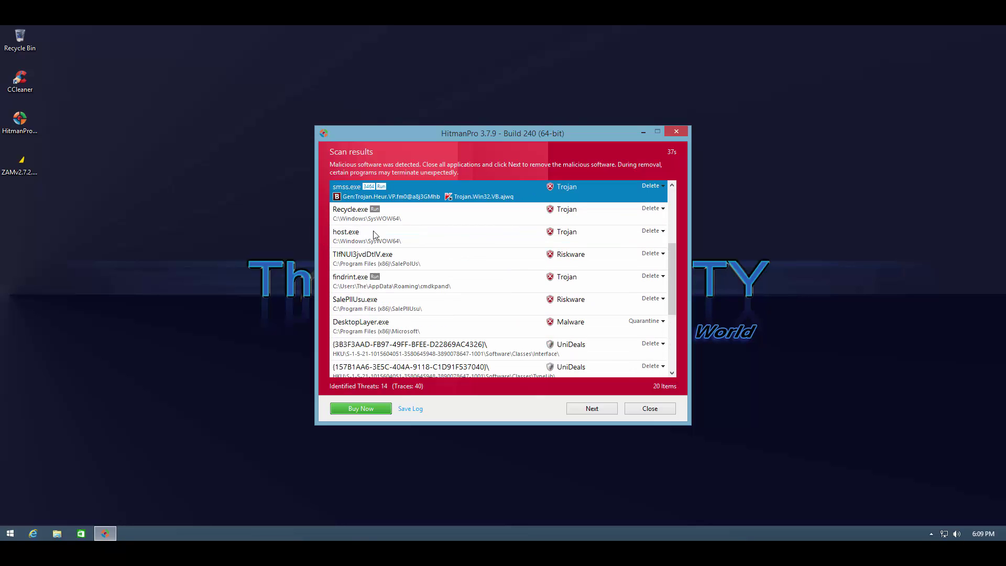
left_click(366, 242)
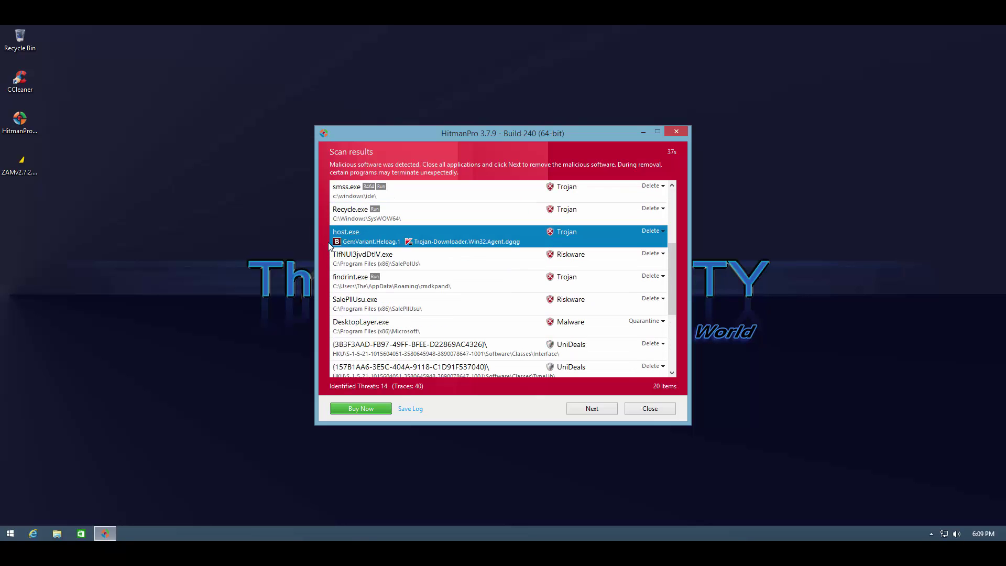
left_click(402, 223)
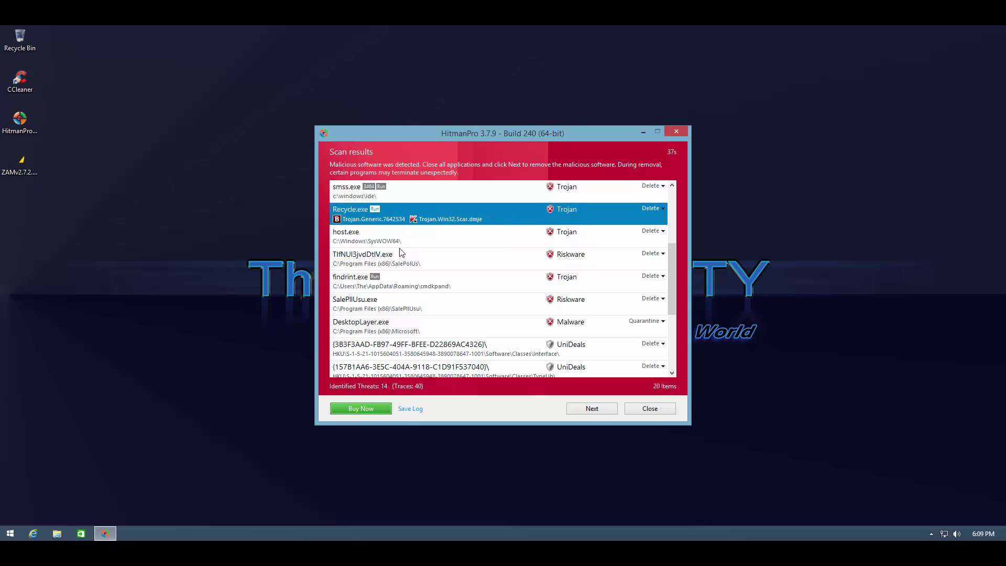
left_click(346, 268)
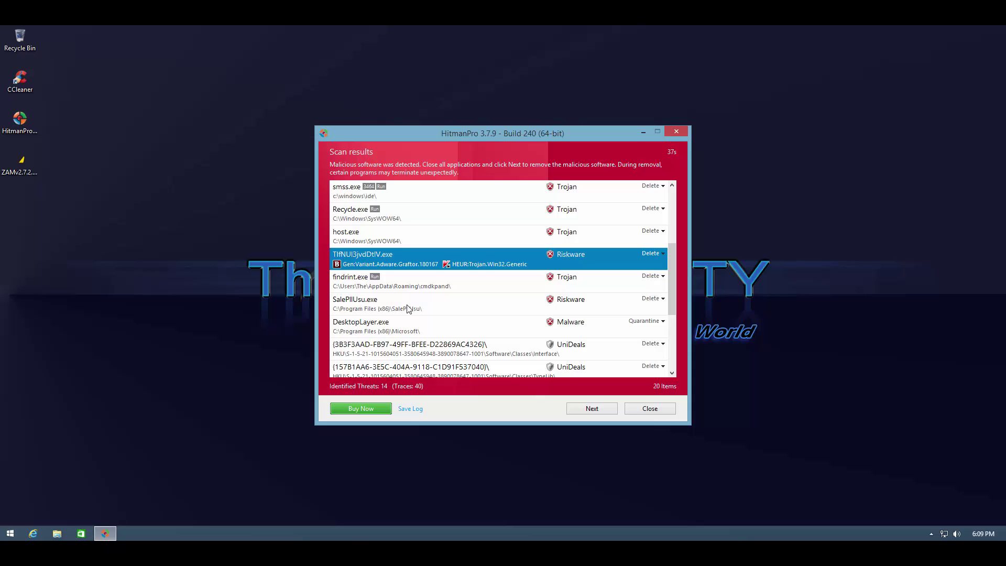
scroll(409, 307, "down", 6)
scroll(380, 289, "up", 8)
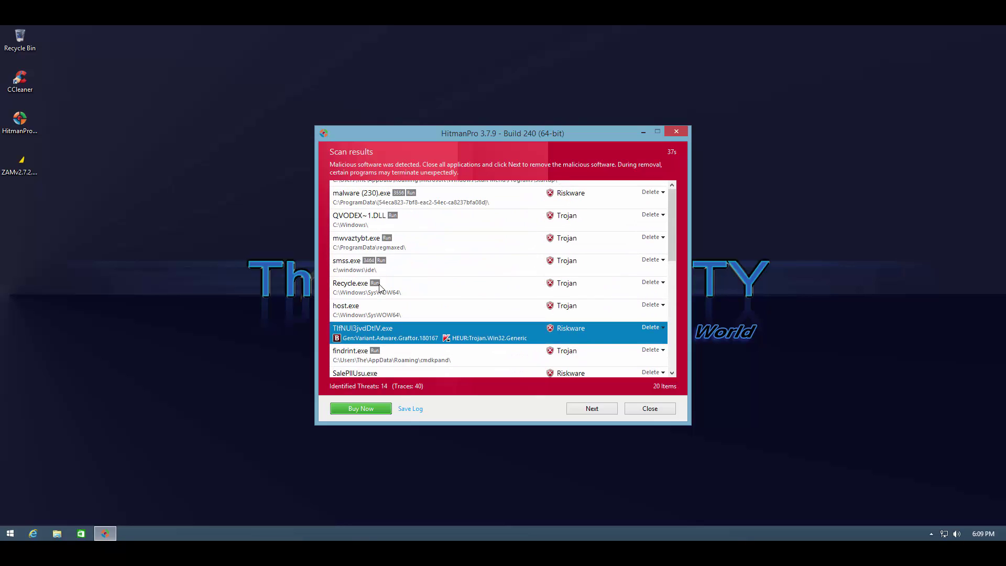
scroll(380, 288, "up", 2)
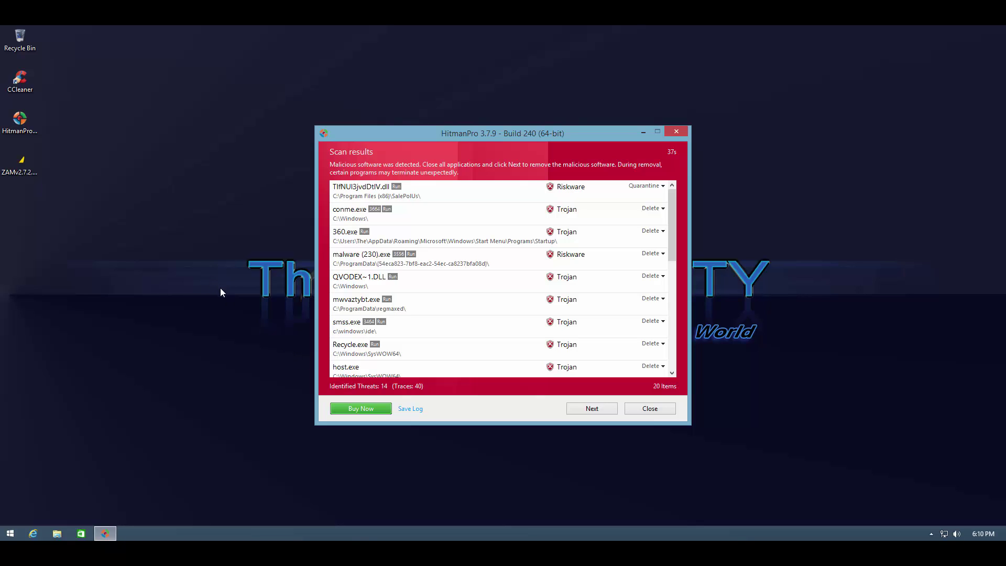
- Minimize HitmanPro and launch Zemana AntiMalware from the desktop
left_click(644, 132)
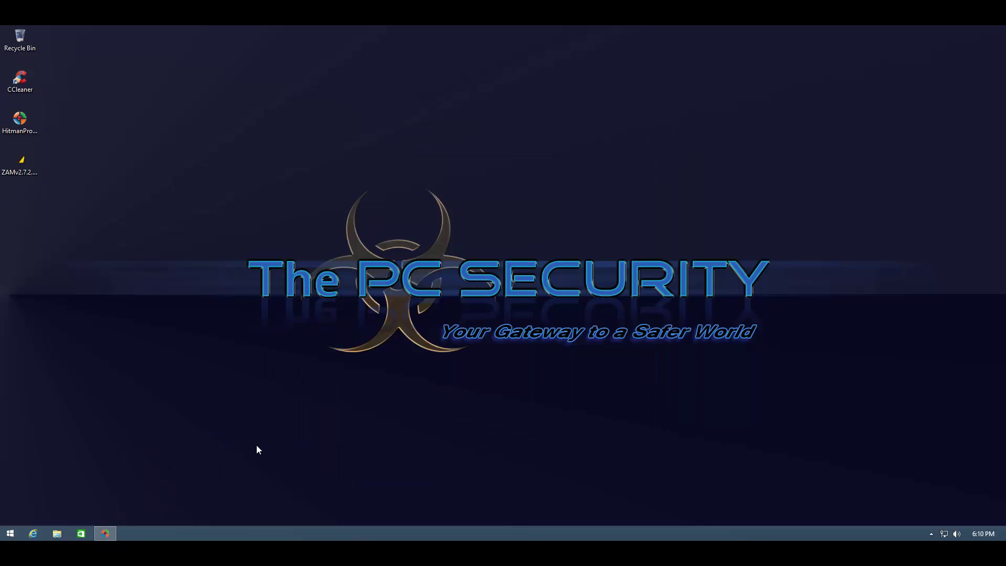
mouse_move(319, 535)
double_click(21, 166)
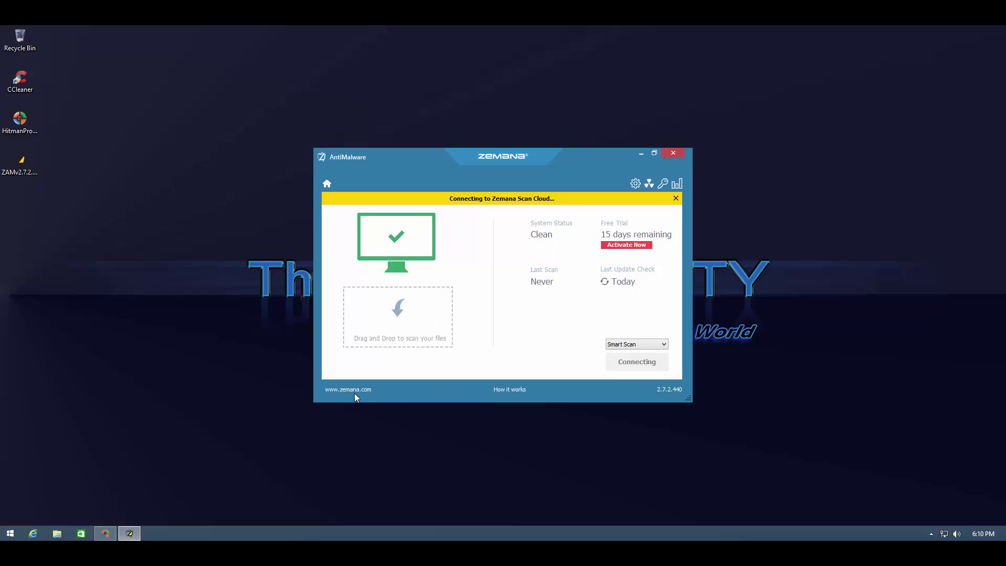
- Keep Smart Scan, start the scan, then minimize the running scan window
left_click(616, 348)
left_click(625, 344)
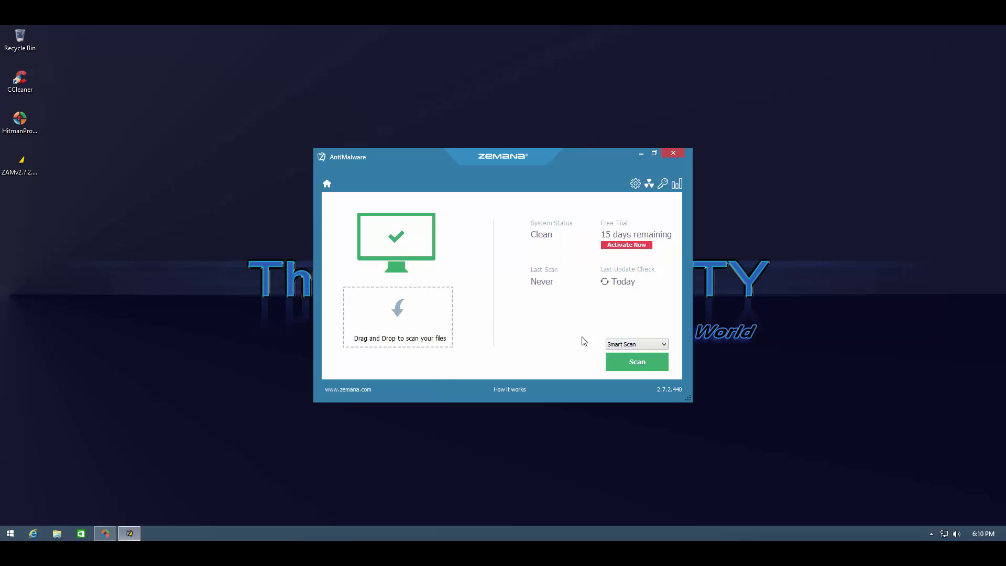
left_click(646, 372)
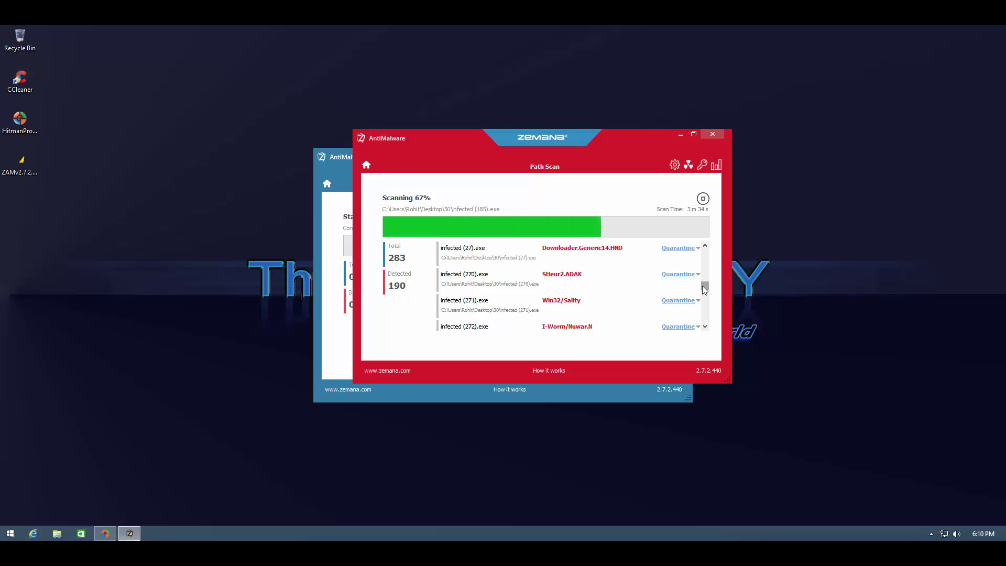
left_click_drag(705, 290, 714, 252)
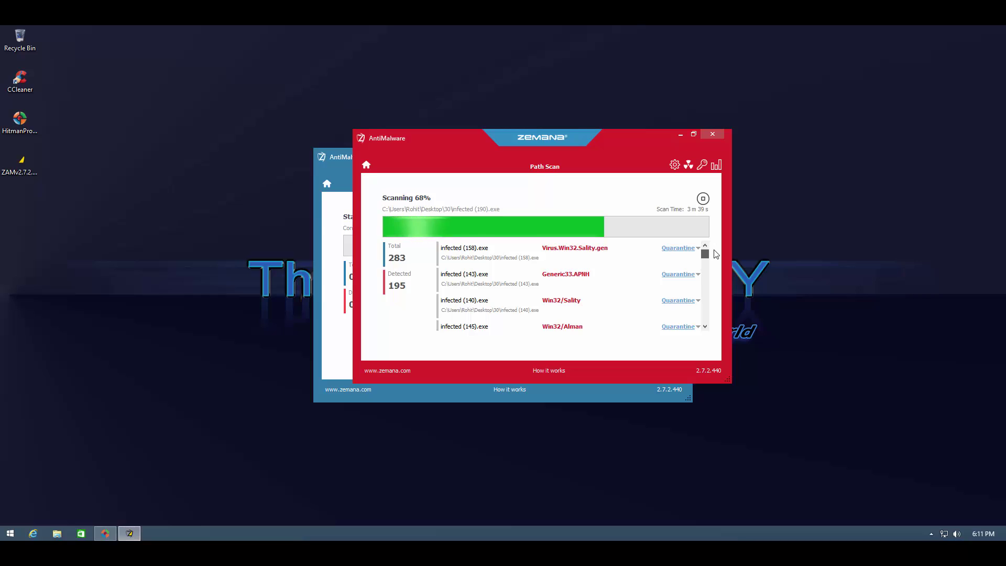
left_click(682, 133)
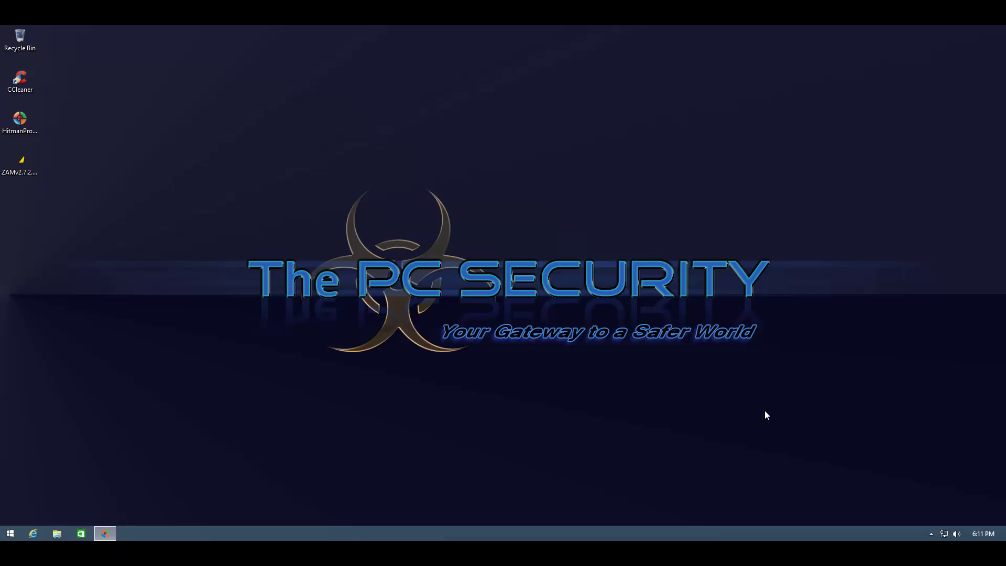
- Review Task Manager's running processes including malware (230), then return to HitmanPro's 14 threats
left_click(929, 533)
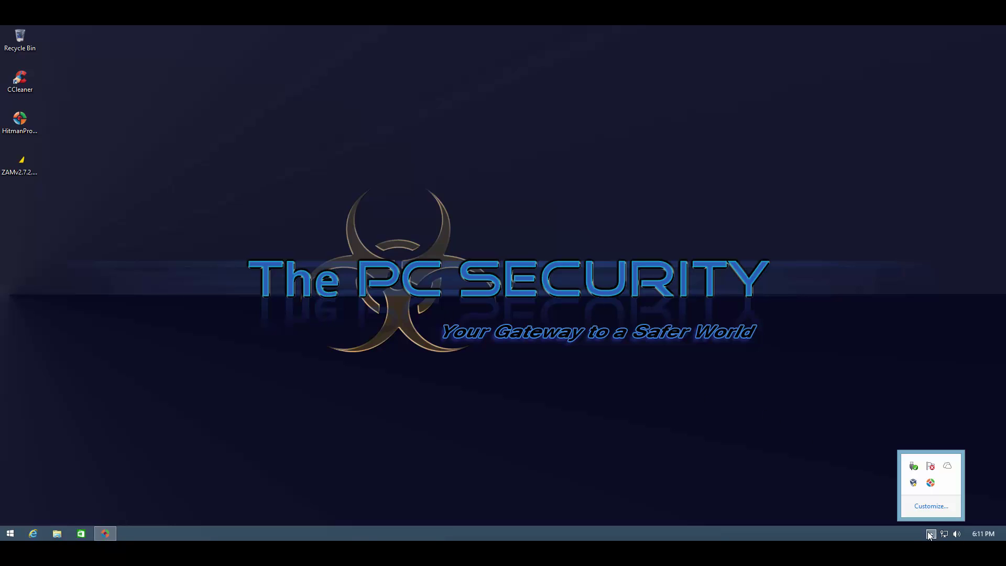
left_click(929, 532)
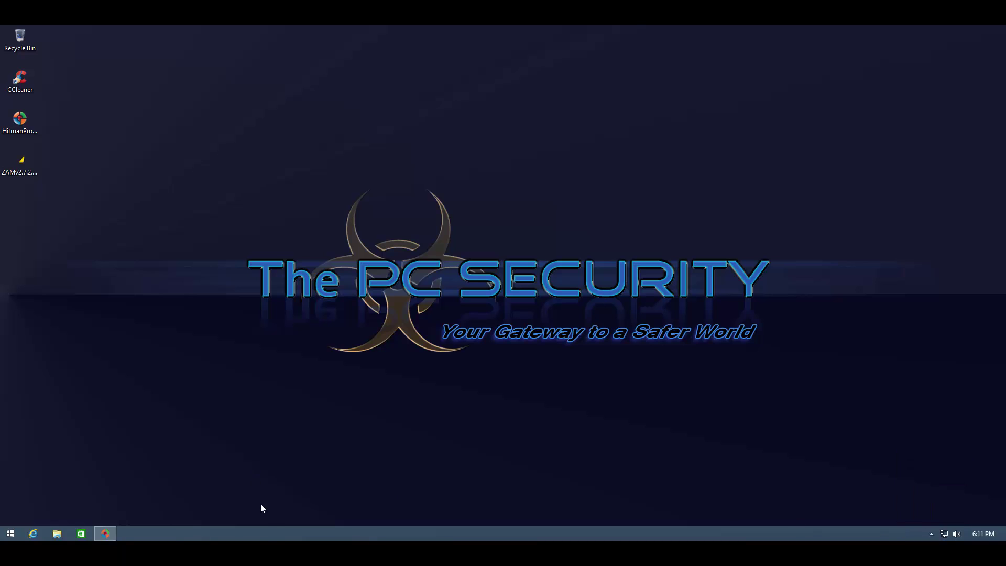
right_click(267, 533)
left_click(280, 496)
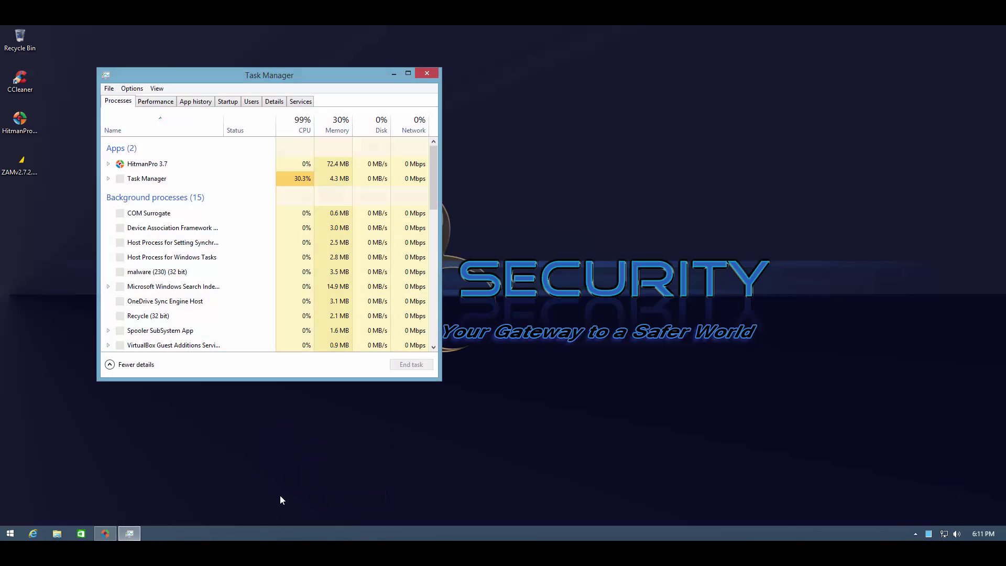
scroll(219, 207, "down", 2)
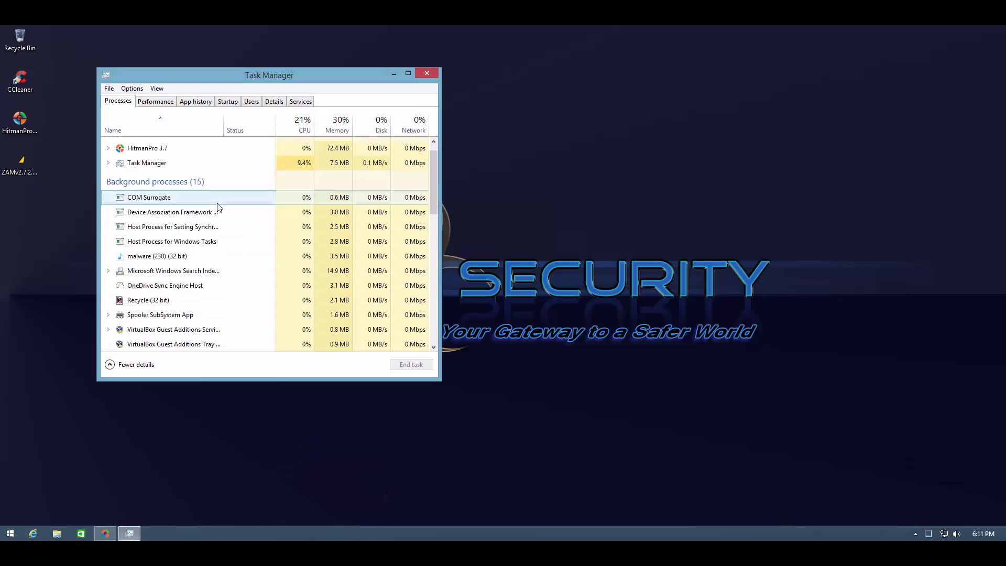
scroll(219, 207, "down", 2)
scroll(216, 208, "up", 2)
scroll(215, 209, "up", 2)
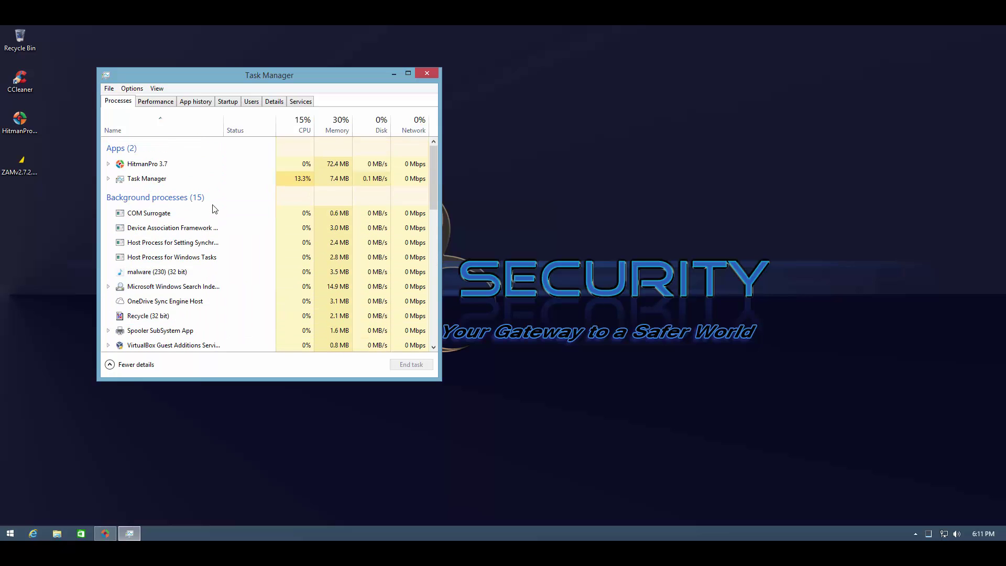
scroll(214, 208, "down", 8)
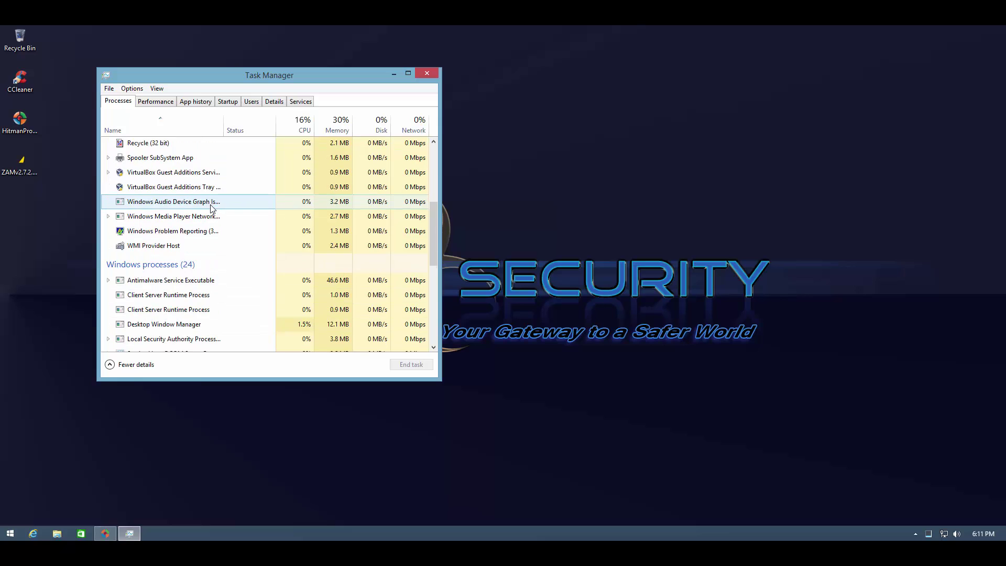
scroll(212, 209, "down", 3)
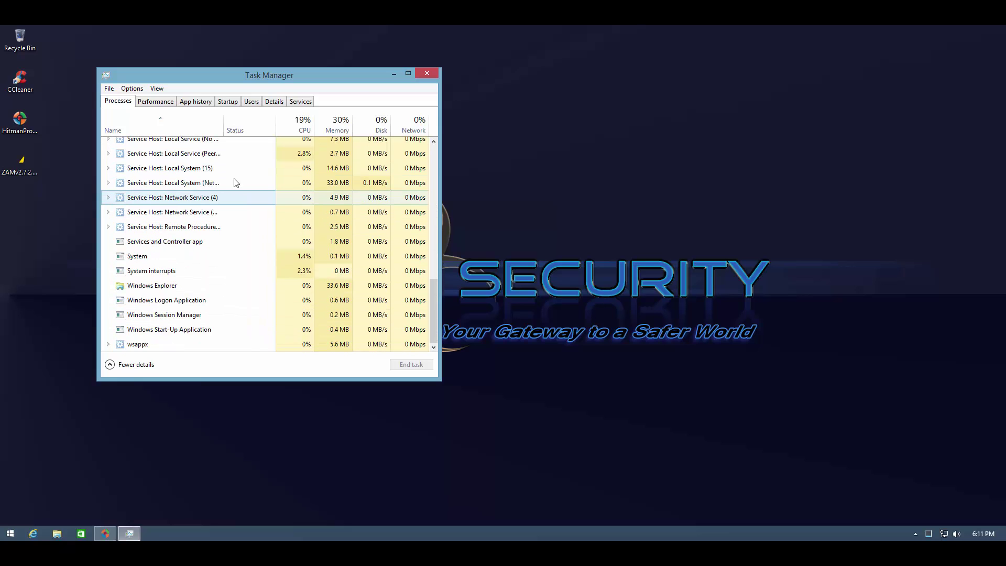
left_click(424, 76)
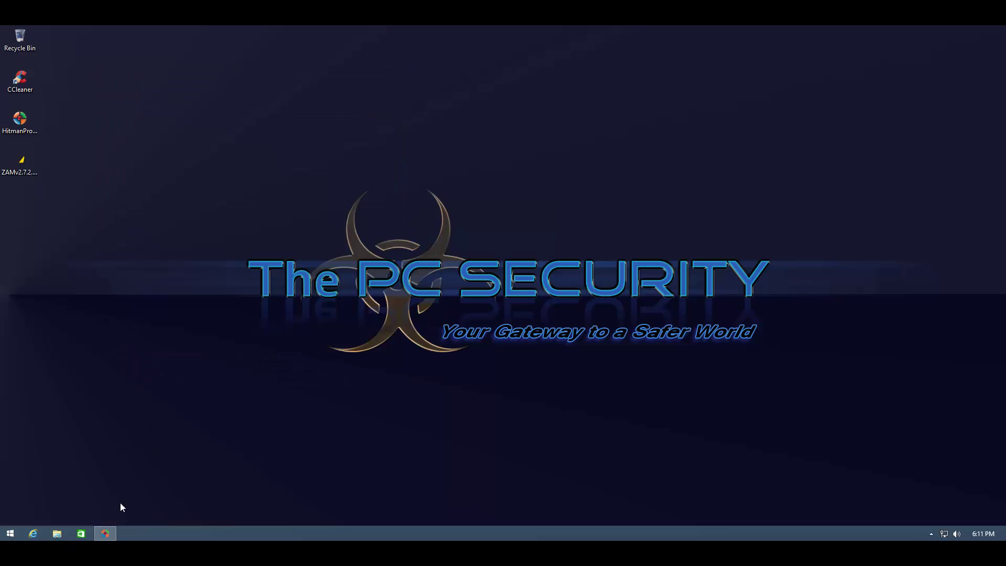
left_click(105, 535)
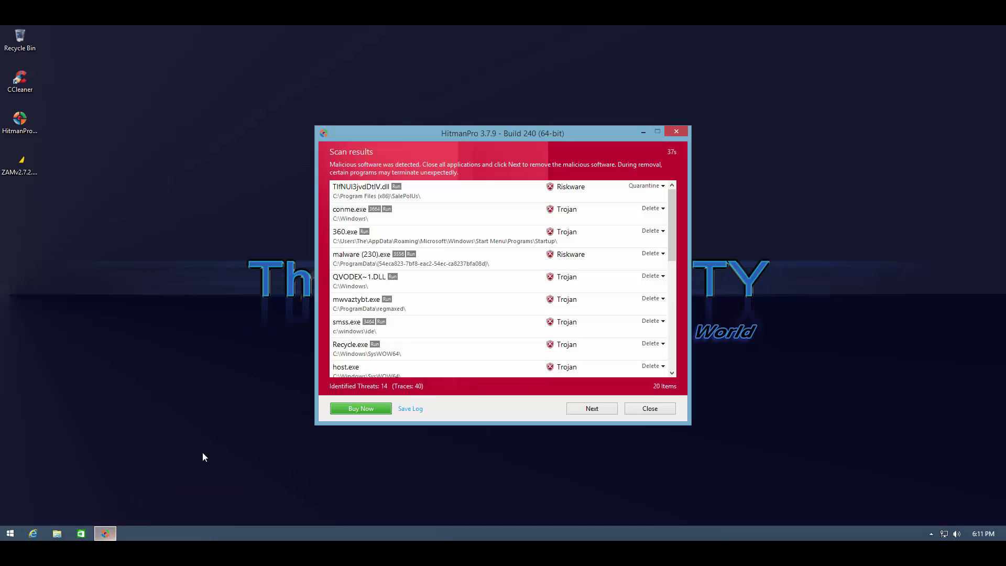
- Close HitmanPro, rename the Zemana installer to 'Z', relaunch it and start a Smart Scan
left_click(644, 410)
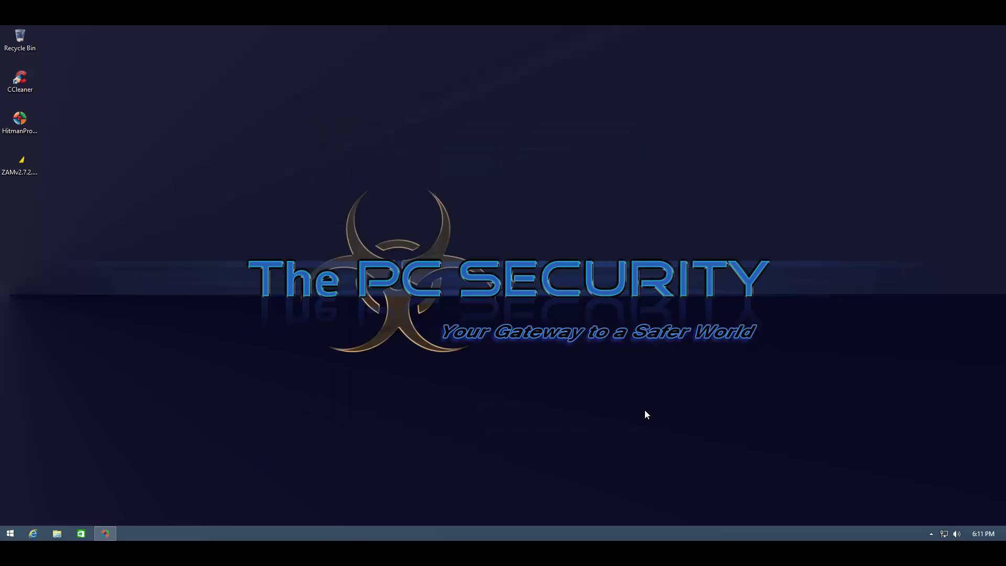
left_click(25, 173)
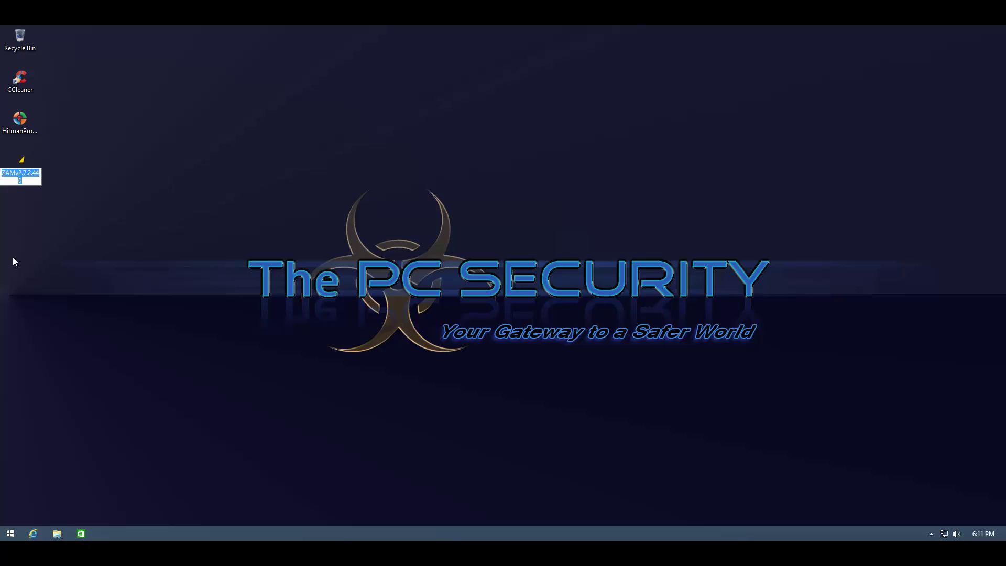
type("Z")
double_click(24, 164)
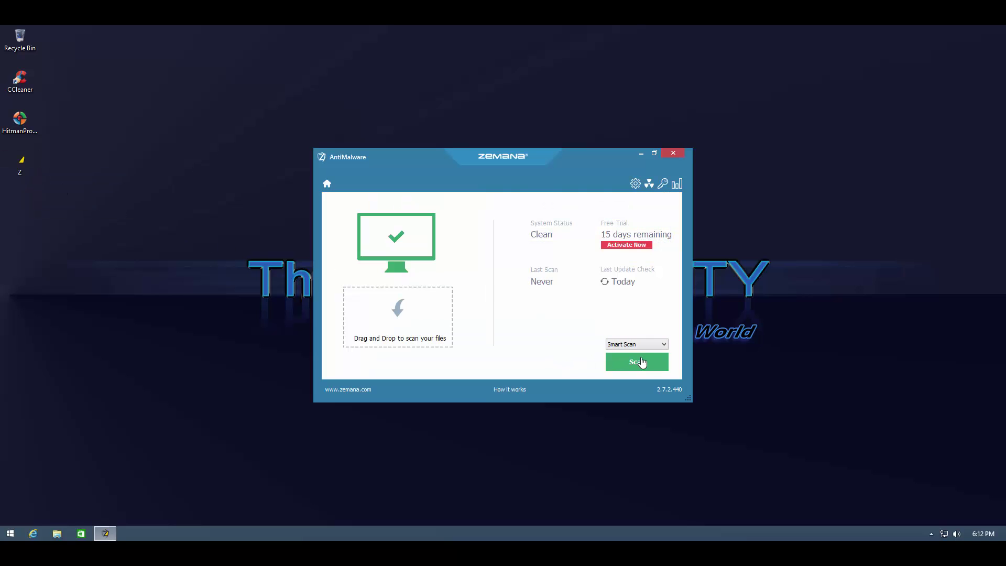
left_click(643, 362)
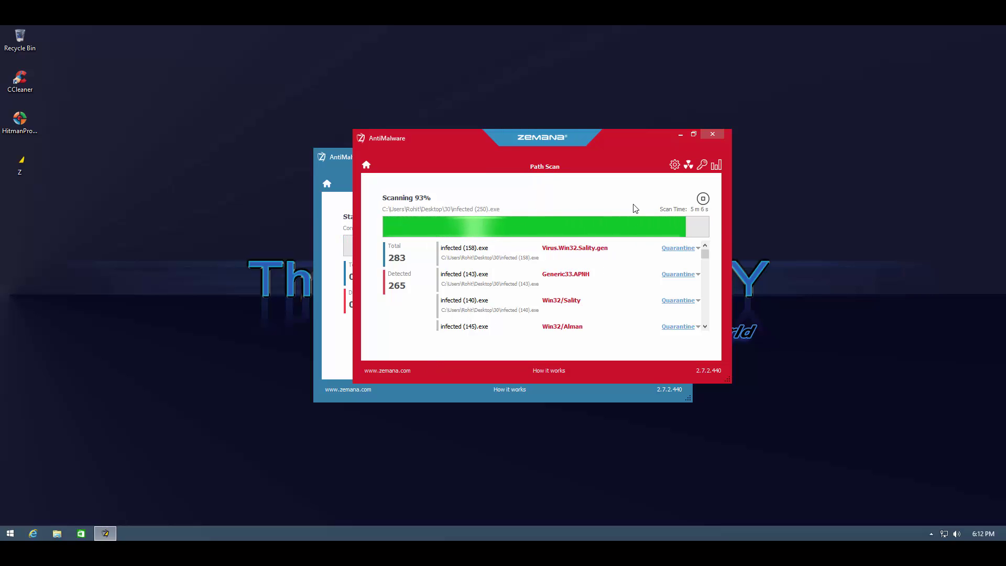
- Minimize the Zemana scan window and open Task Manager from the taskbar
left_click(682, 134)
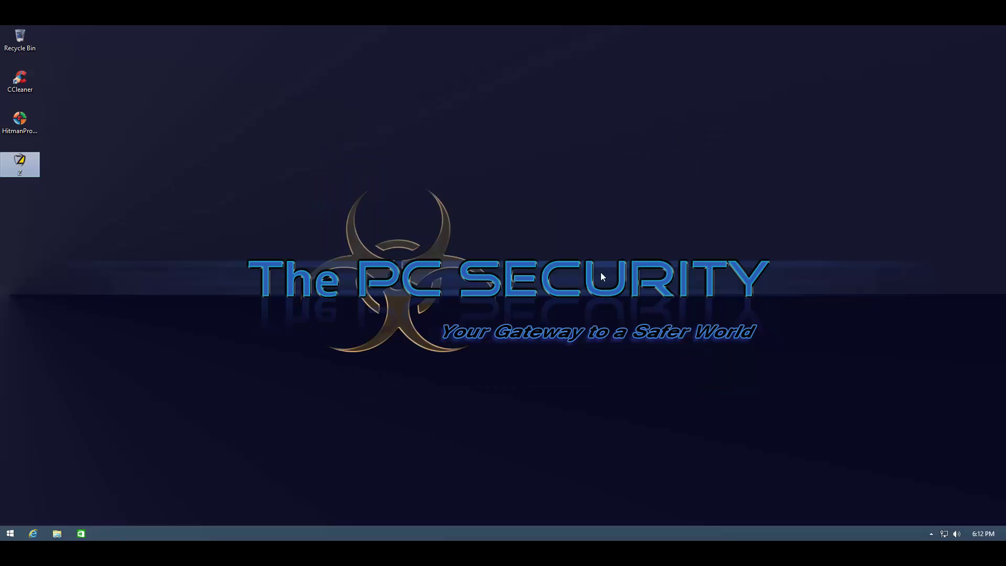
left_click(932, 534)
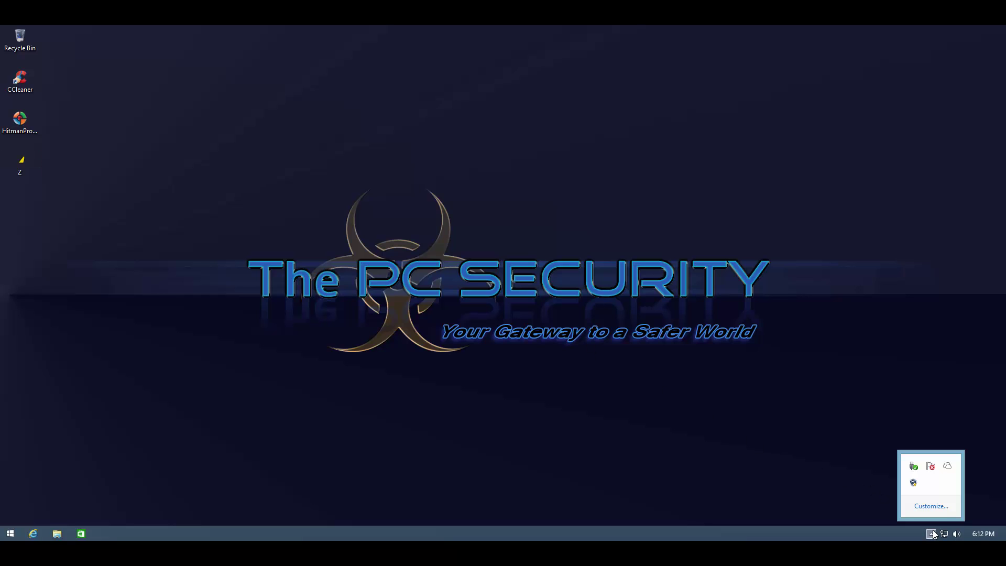
left_click(930, 533)
right_click(859, 538)
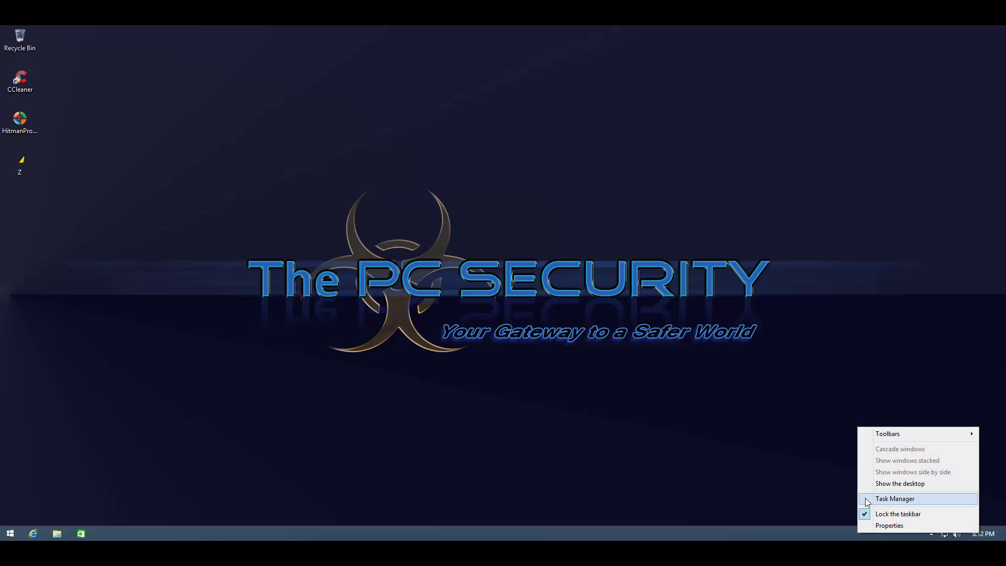
left_click(866, 498)
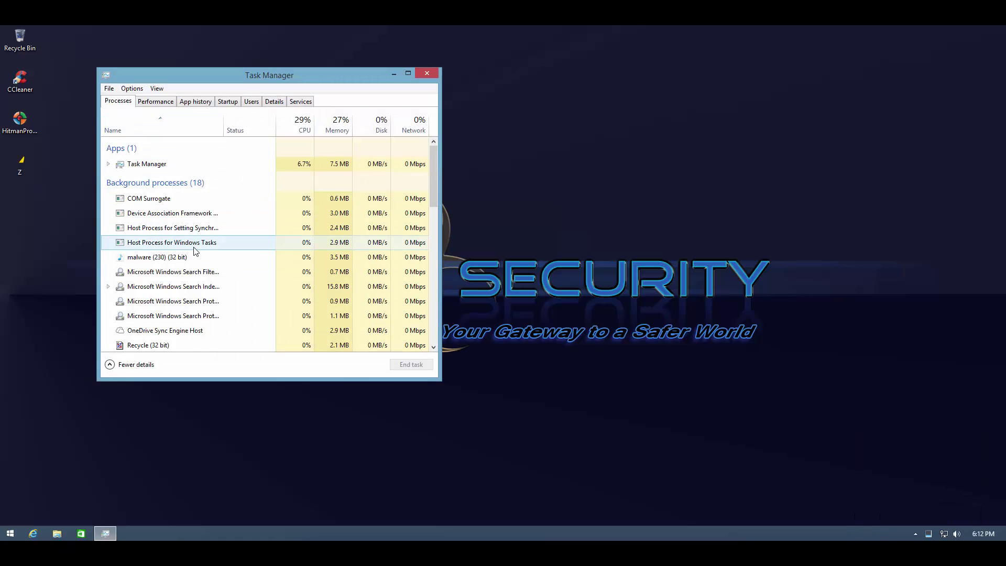
- Find the malware (230) process and show malware (230).exe in the Details list
scroll(194, 250, "down", 3)
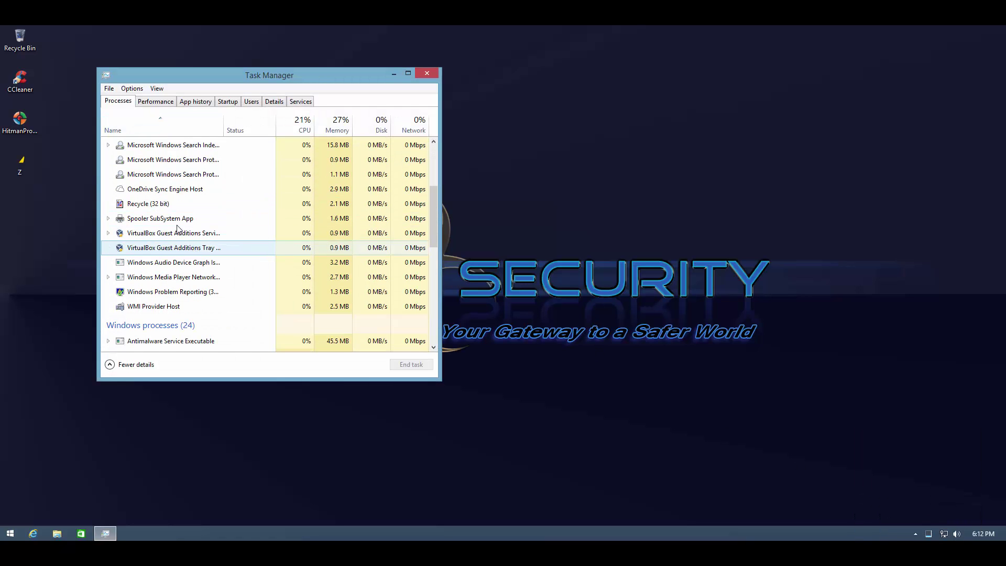
left_click(157, 205)
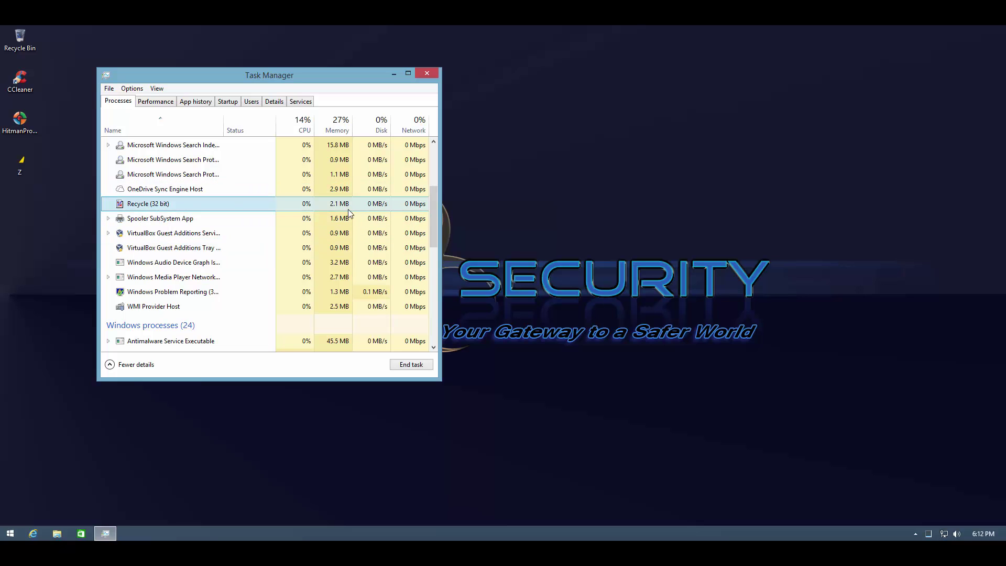
scroll(217, 273, "down", 1)
scroll(207, 262, "up", 1)
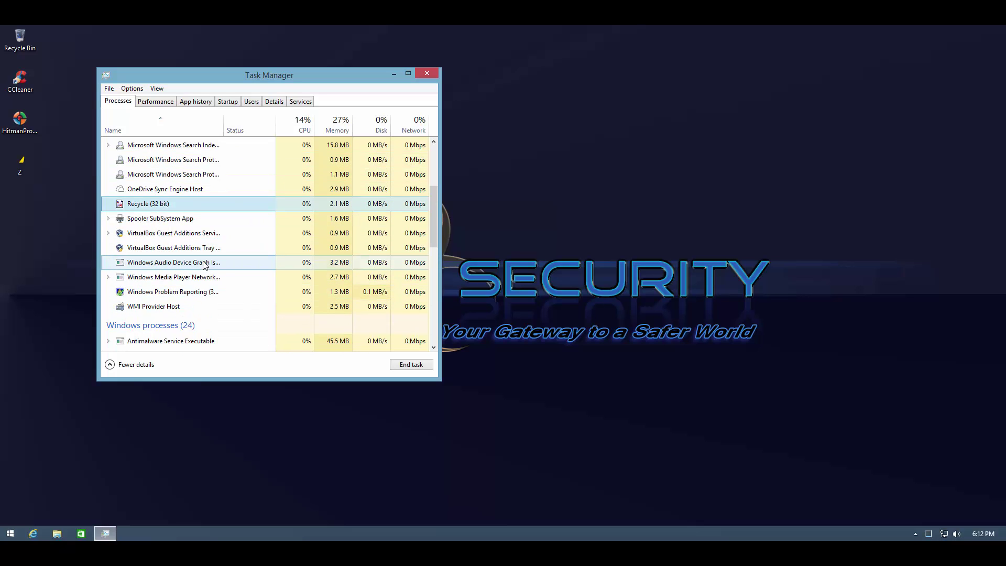
scroll(204, 265, "up", 3)
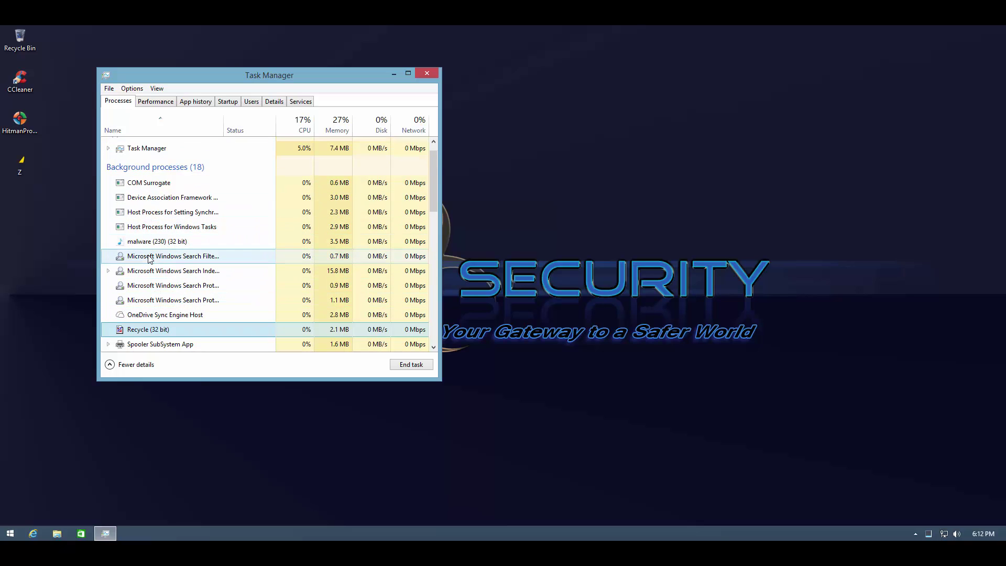
right_click(156, 242)
left_click(171, 289)
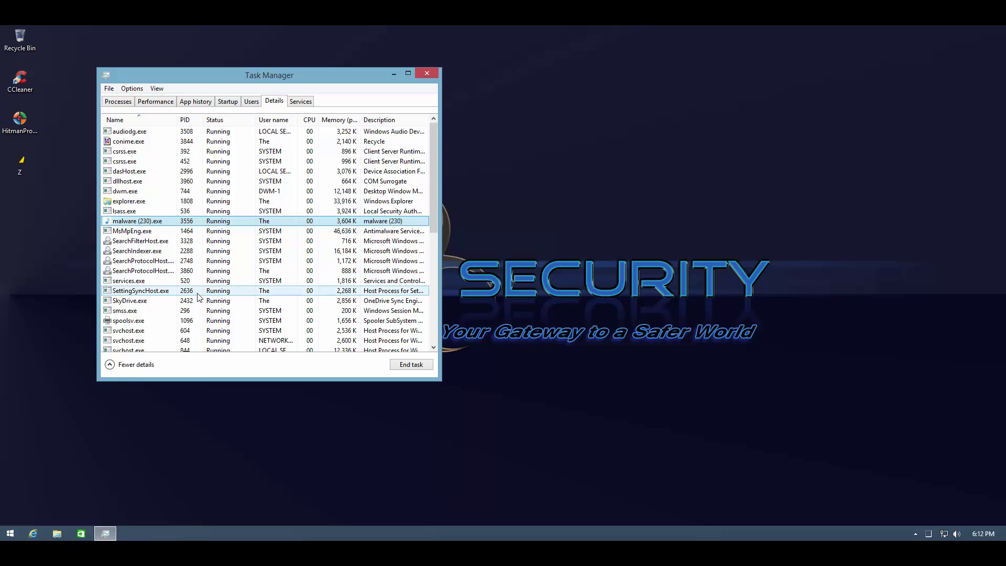
scroll(199, 298, "down", 2)
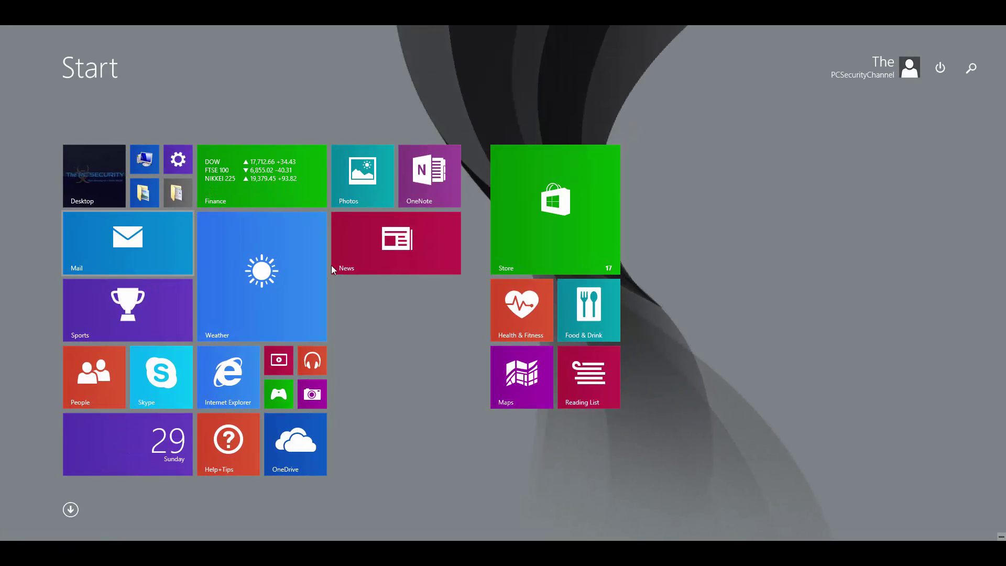
- Bring up the Start screen's power options and reposition the Zemana window
left_click(942, 69)
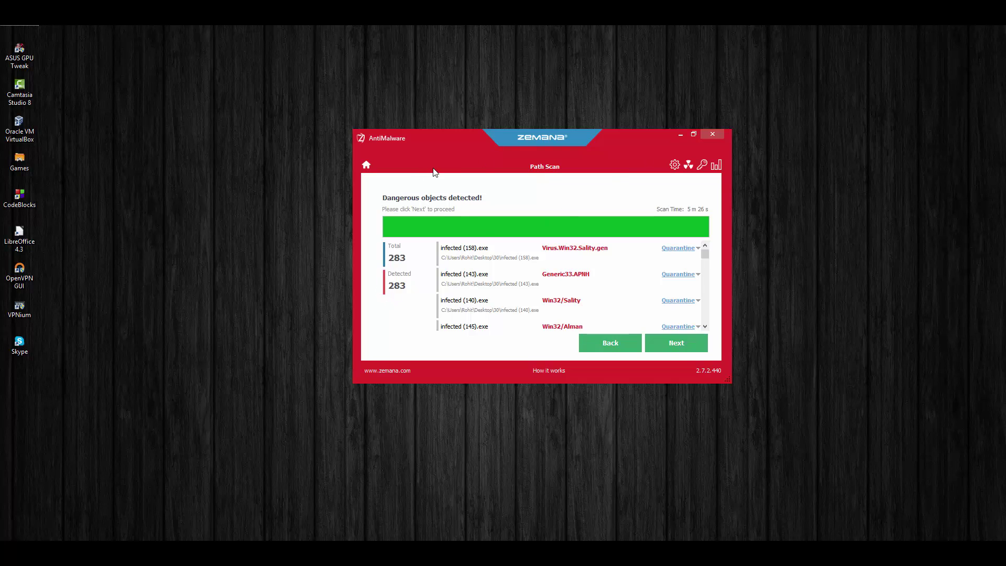
left_click_drag(462, 160, 487, 175)
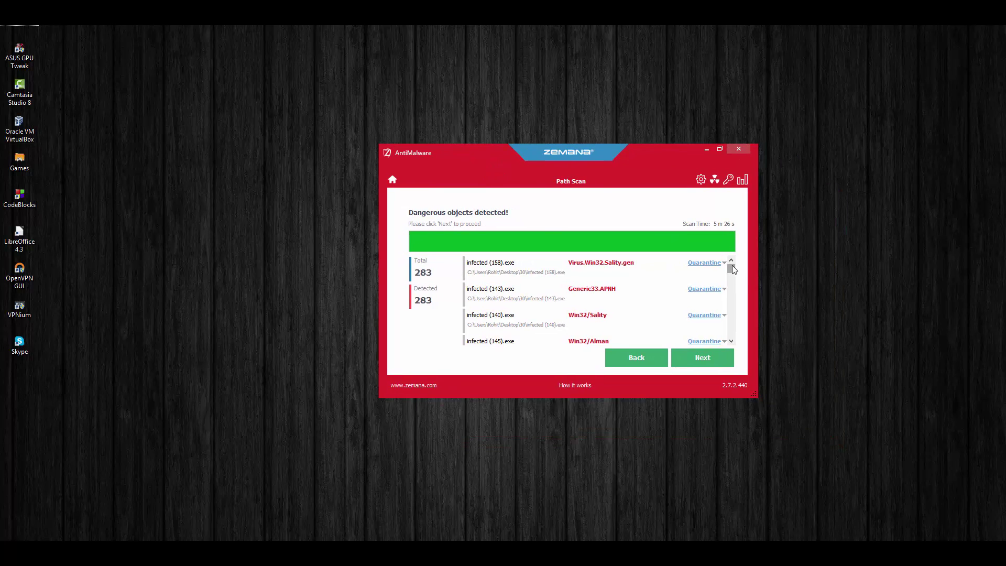
mouse_move(732, 266)
left_mouse_down()
mouse_move(730, 340)
mouse_move(732, 266)
left_mouse_up()
- Set every detection's action to Delete and proceed to clean the dangerous objects
left_click(727, 266)
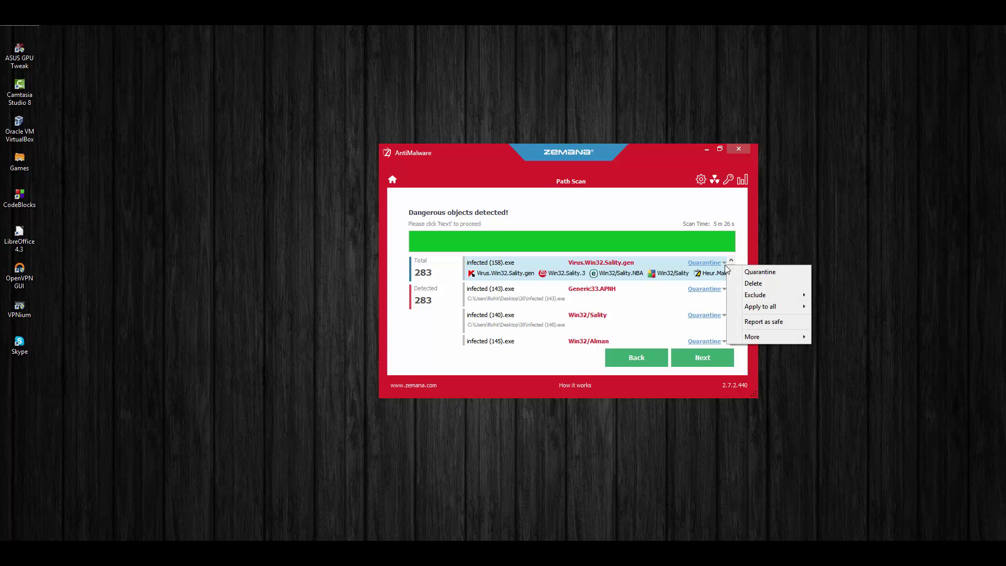
mouse_move(772, 306)
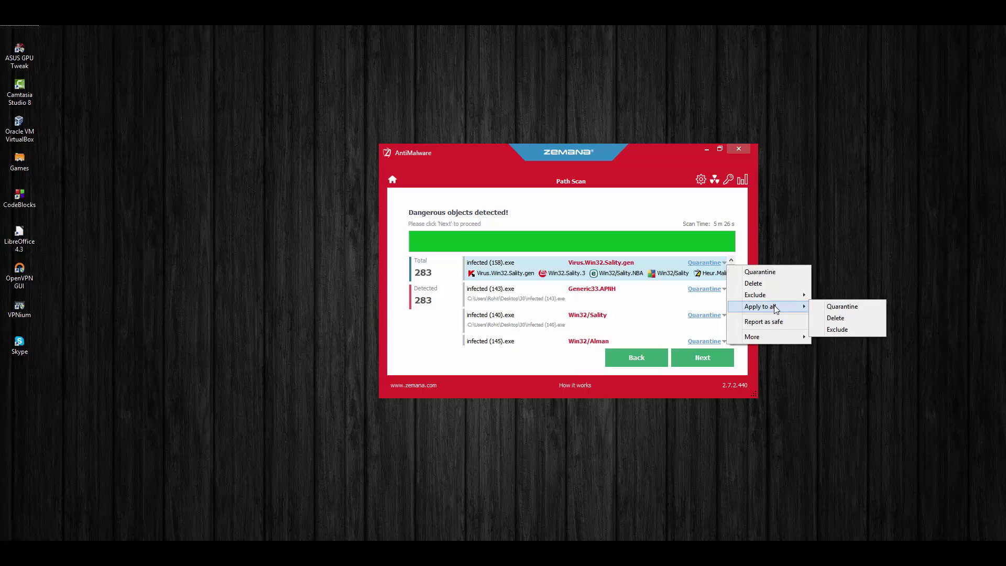
left_click(836, 318)
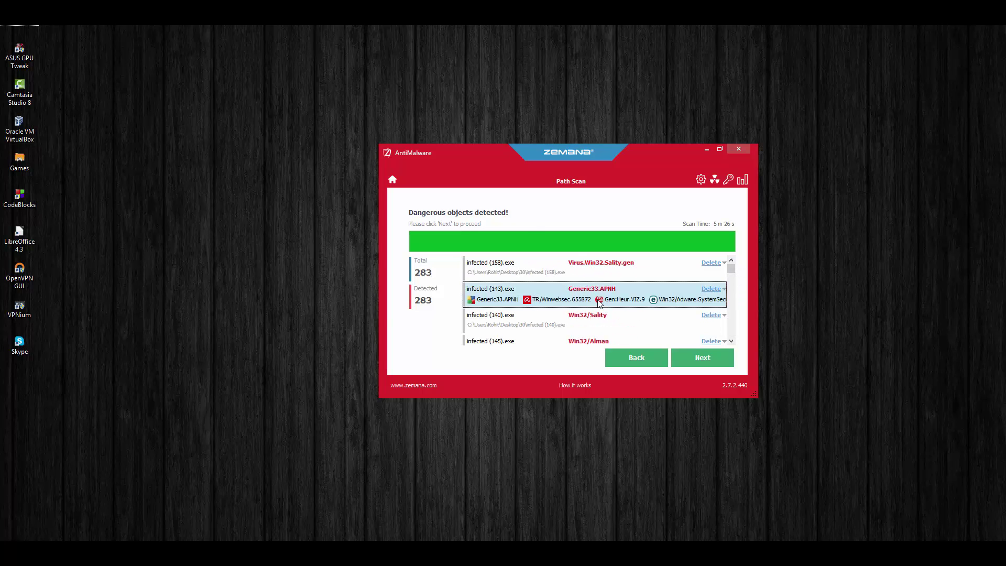
left_click_drag(731, 268, 731, 302)
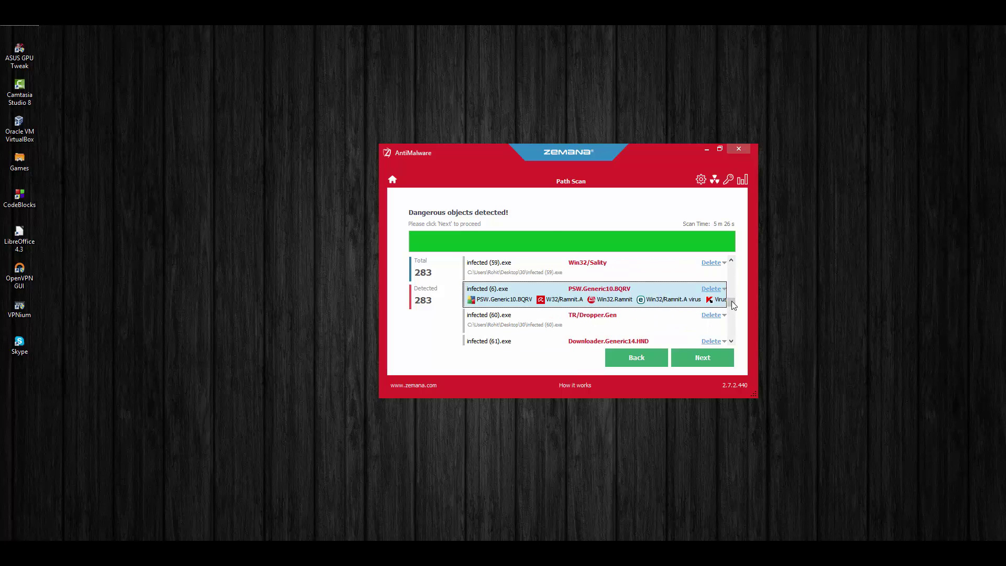
scroll(661, 312, "down", 5)
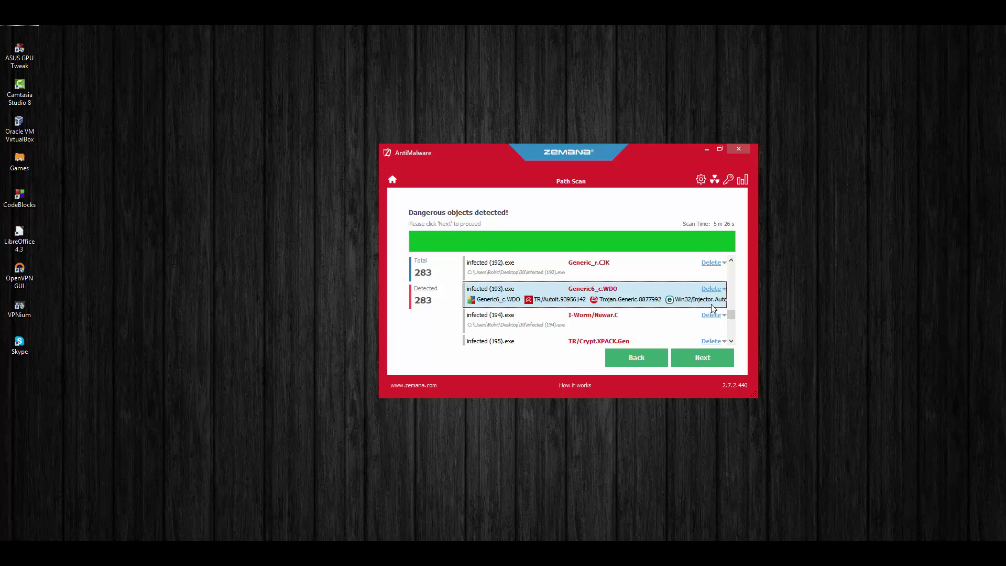
left_click_drag(733, 320, 732, 332)
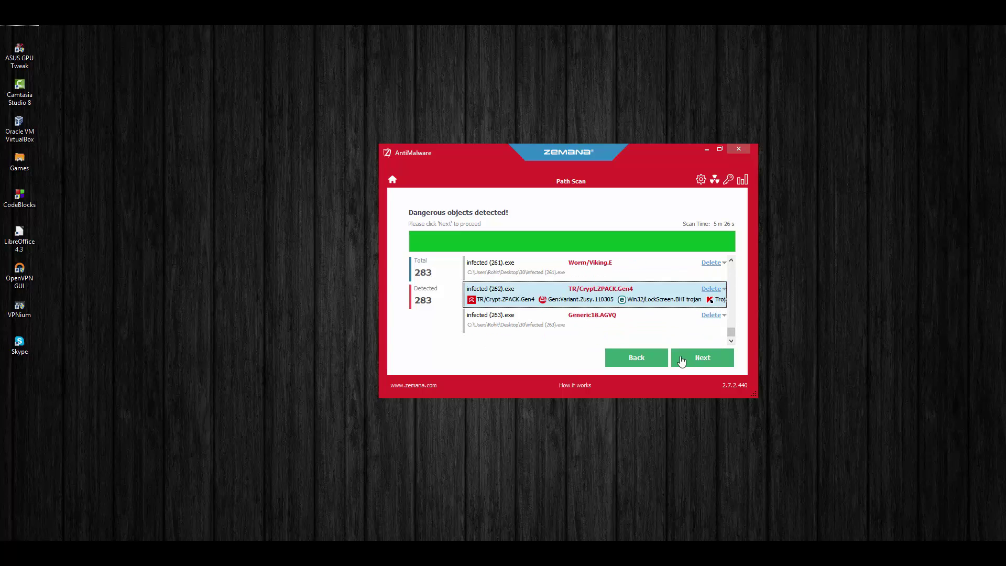
left_click(702, 361)
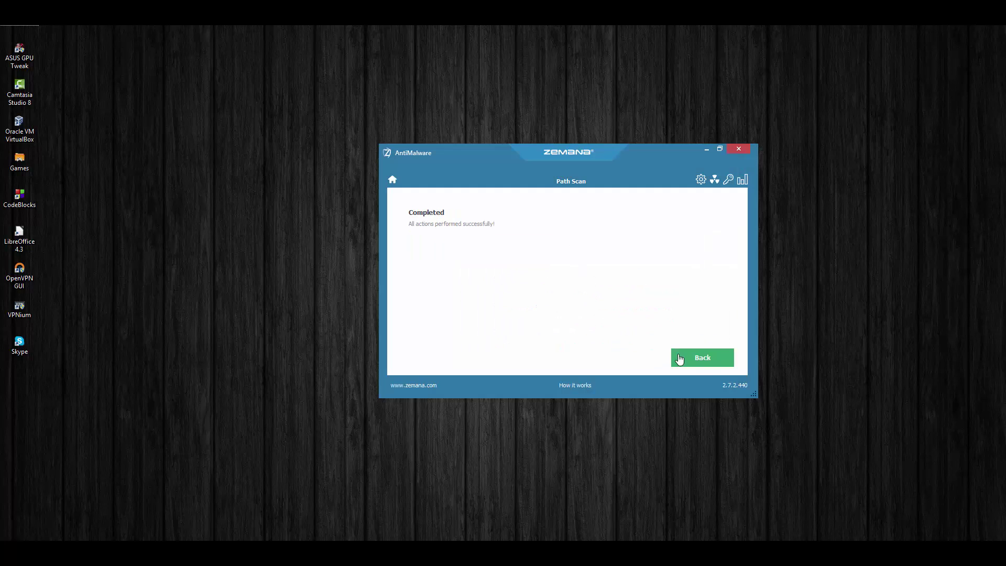
- Close Zemana, confirm folder 30 is now empty, then relaunch Zemana and close it again
left_click(695, 361)
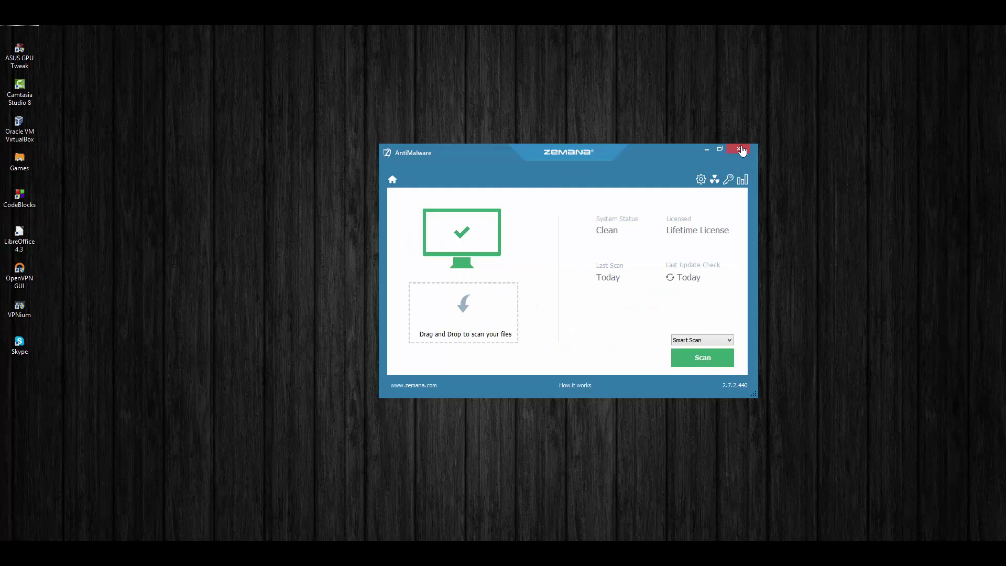
left_click(739, 149)
double_click(496, 269)
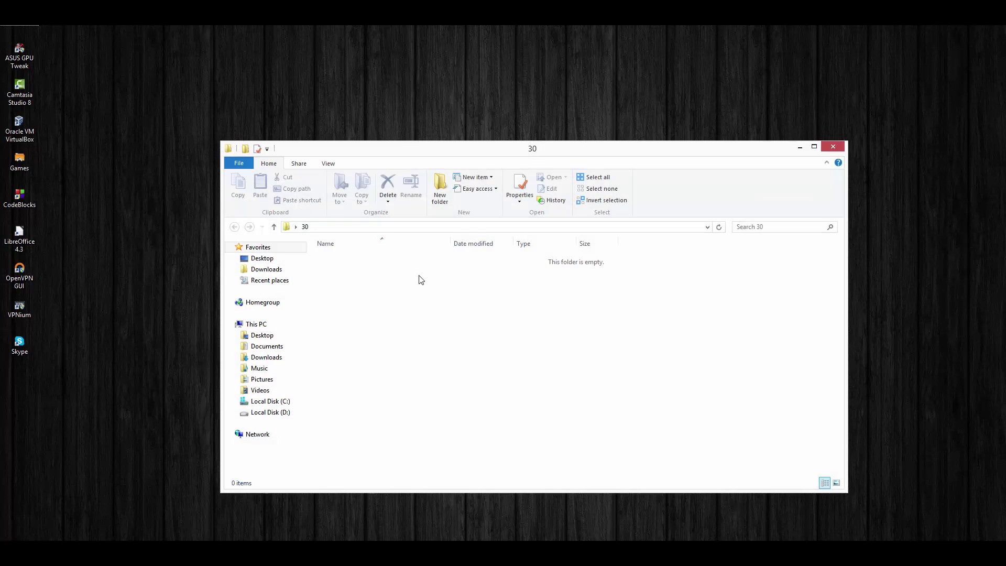
left_click(833, 147)
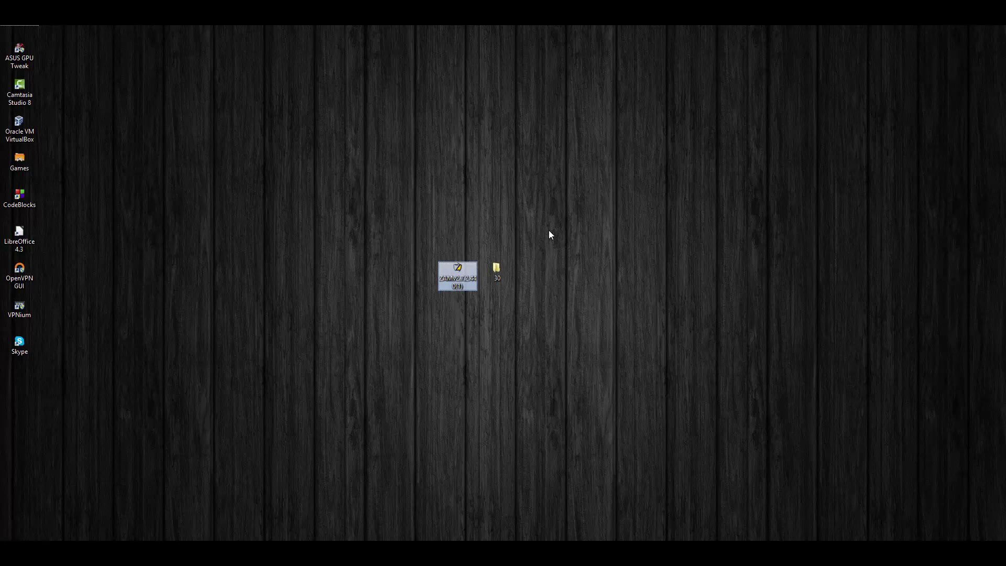
double_click(456, 283)
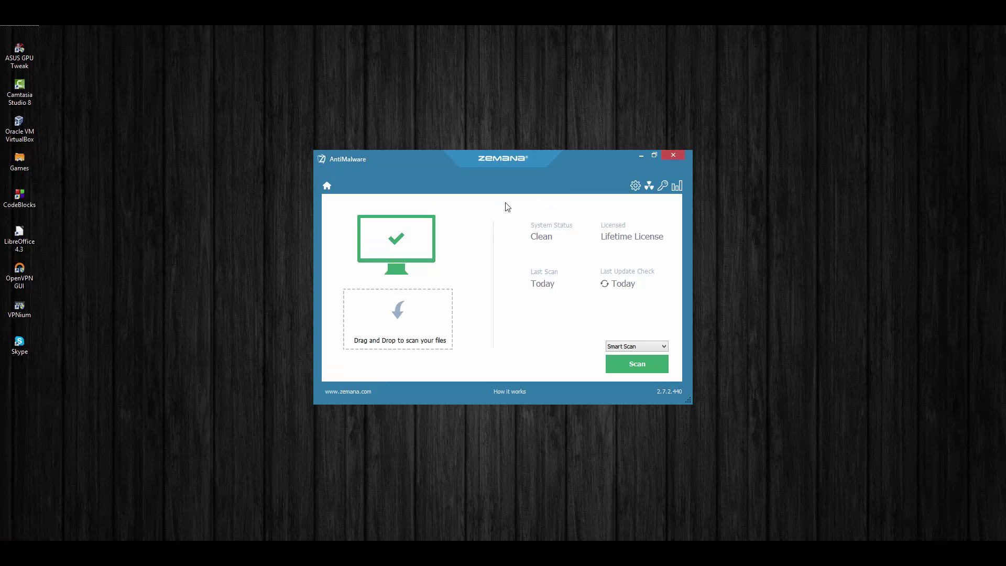
left_click(674, 154)
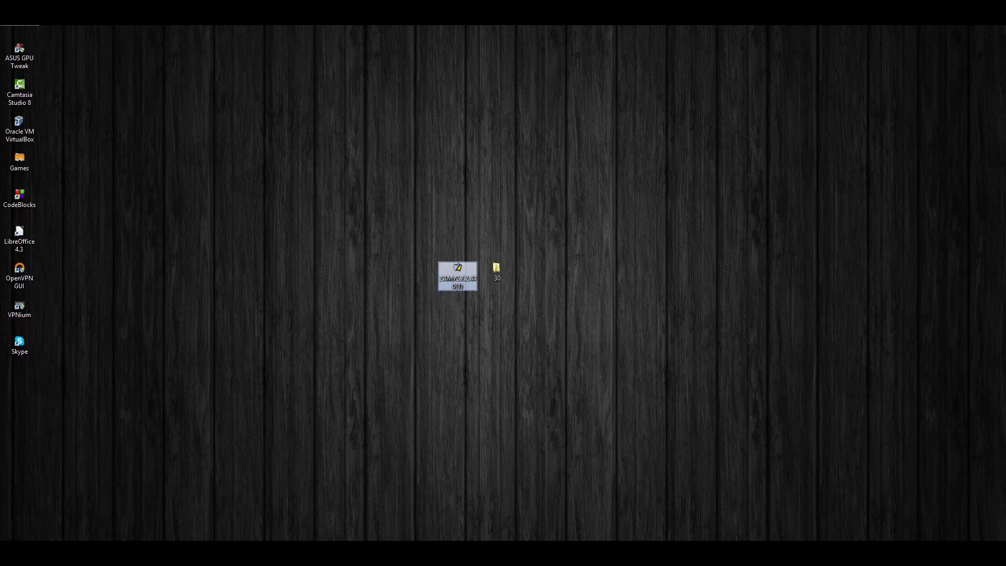
- Switch to the second virtual machine and sign in to Windows
mouse_move(289, 547)
left_click(344, 499)
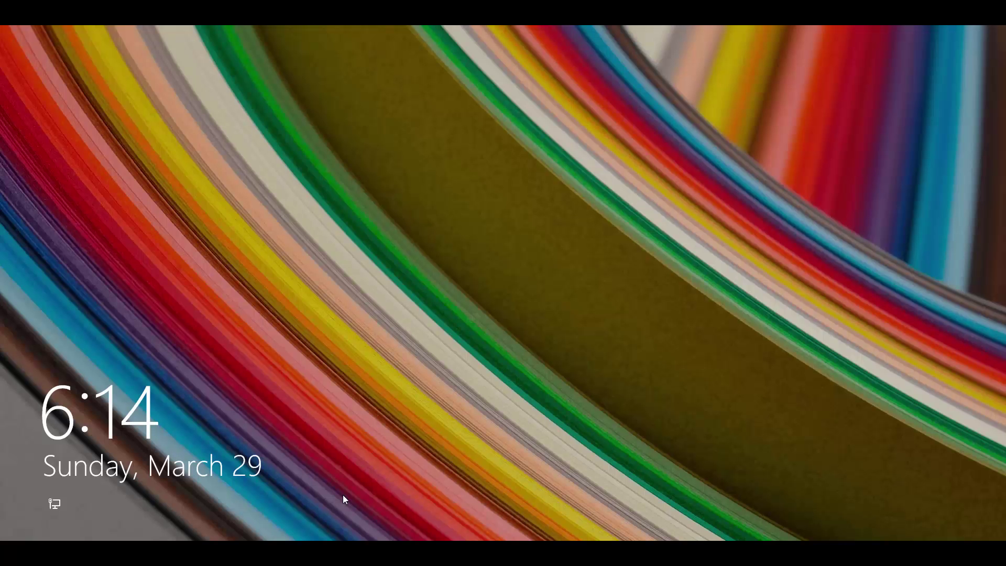
left_click(327, 346)
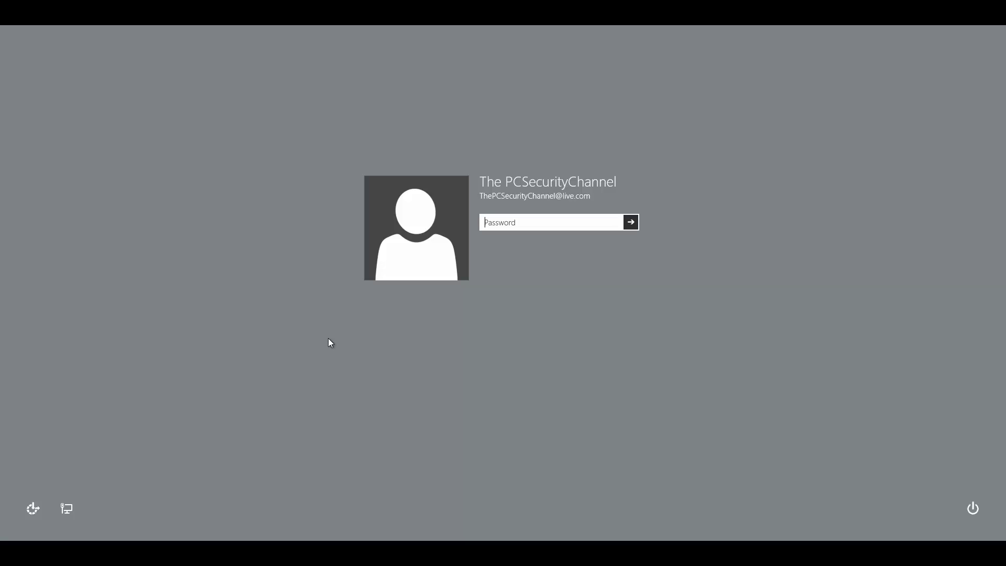
key("Return")
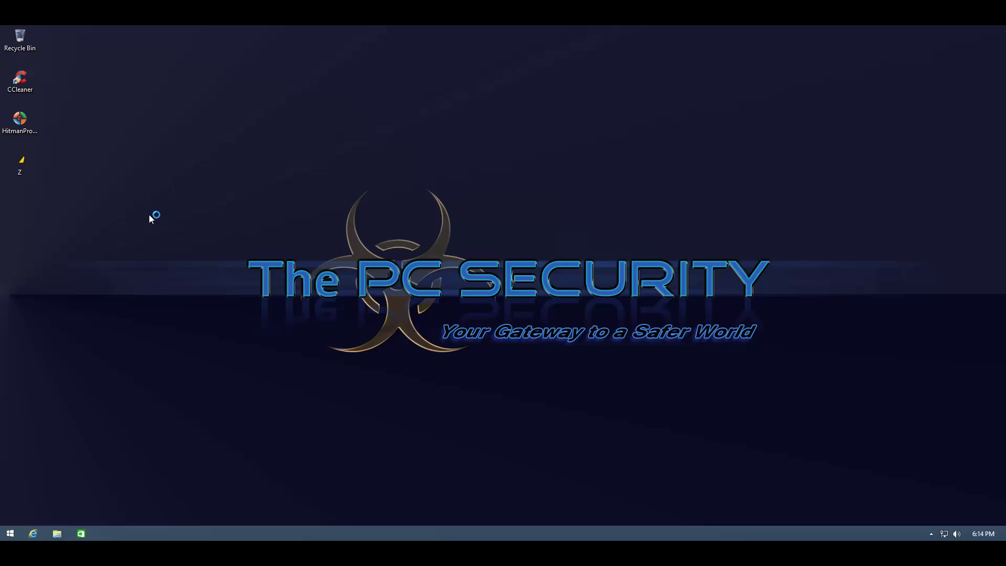
- Launch Zemana from the Z shortcut, start a Smart Scan, and show the hidden tray icons
left_click(19, 165)
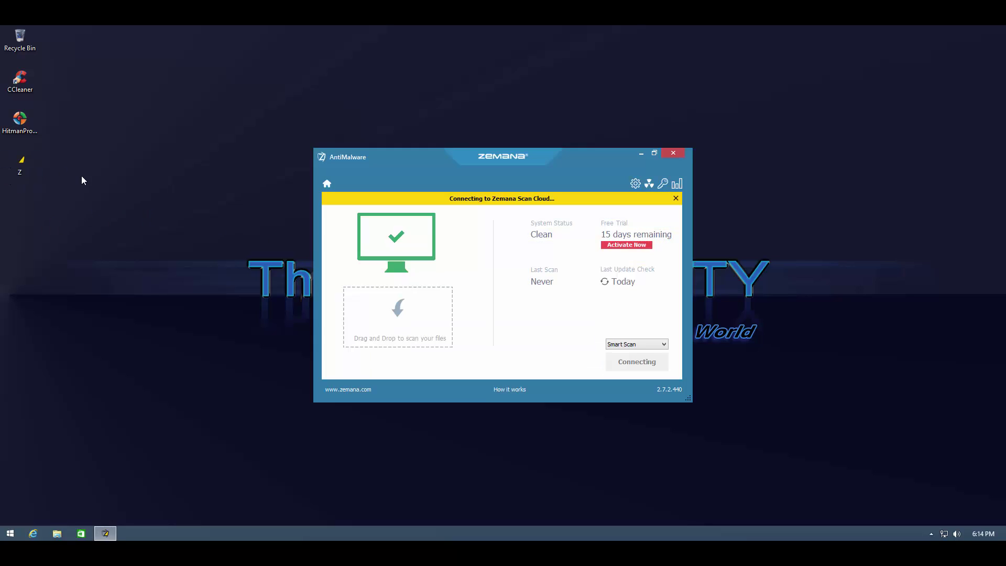
left_click(630, 366)
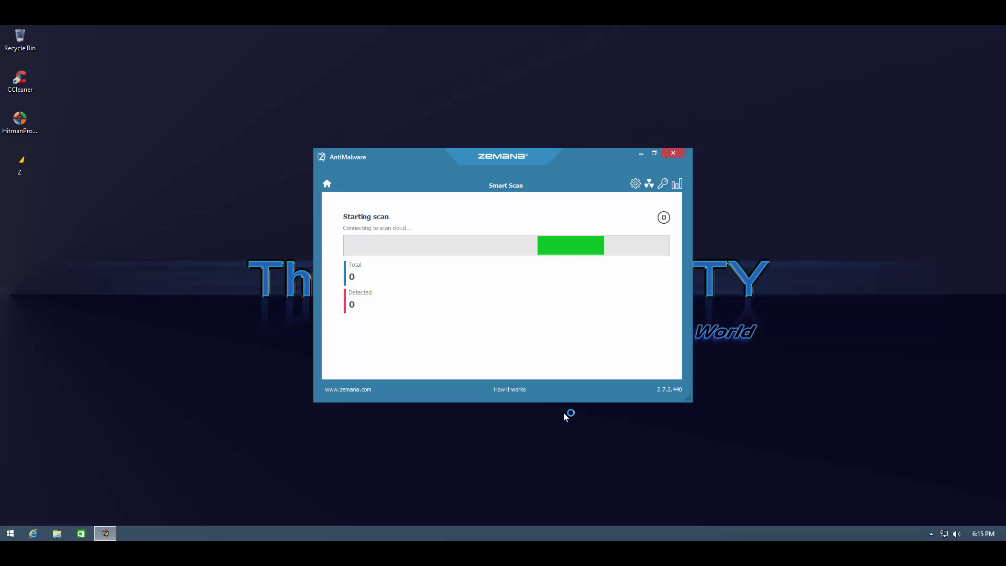
left_click(929, 532)
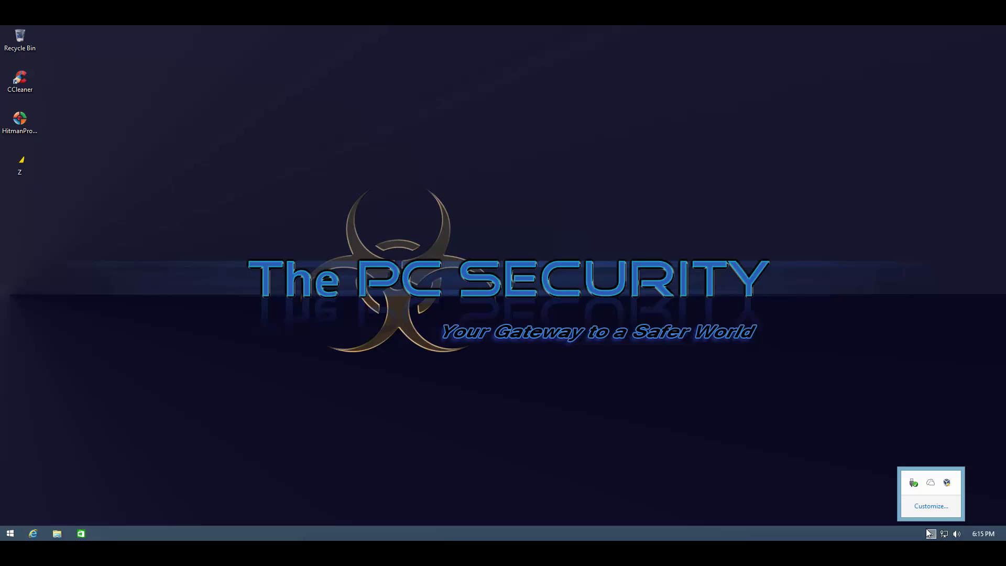
- Dismiss the tray popup and launch HitmanPro 3.7.9 from its desktop icon
left_click(843, 508)
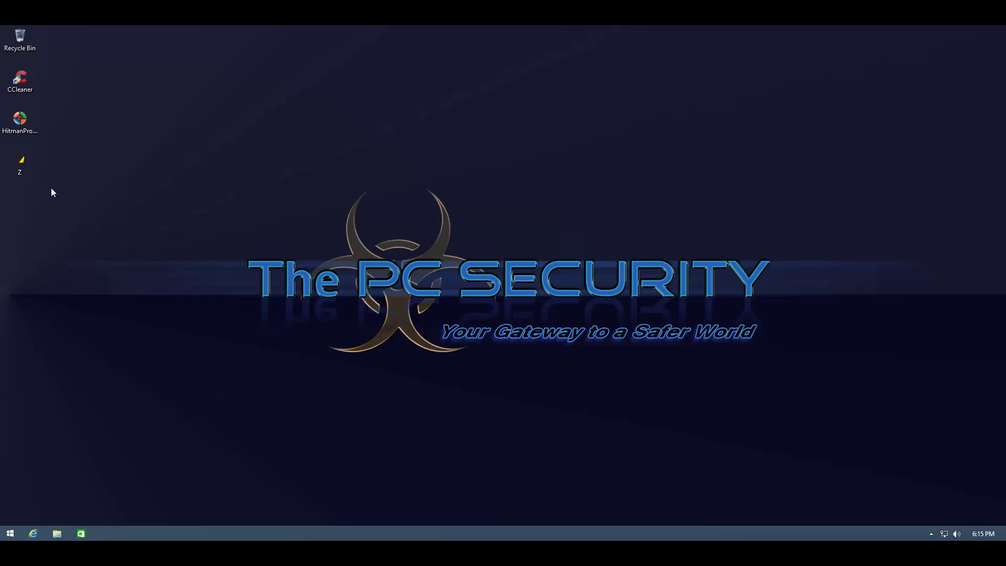
double_click(11, 125)
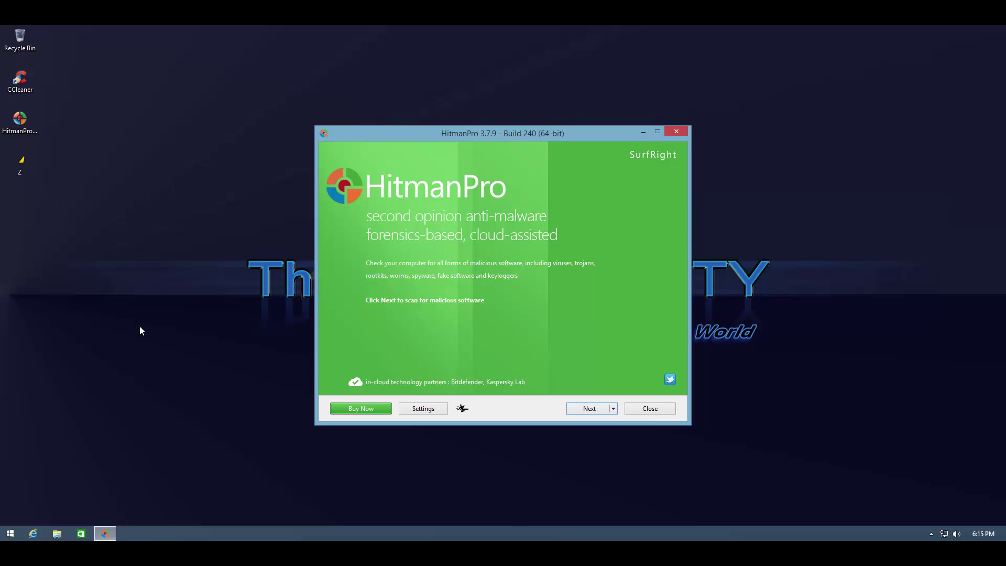
- Close HitmanPro, run Zemana from the Z shortcut as administrator, and start a Smart Scan
left_click(652, 411)
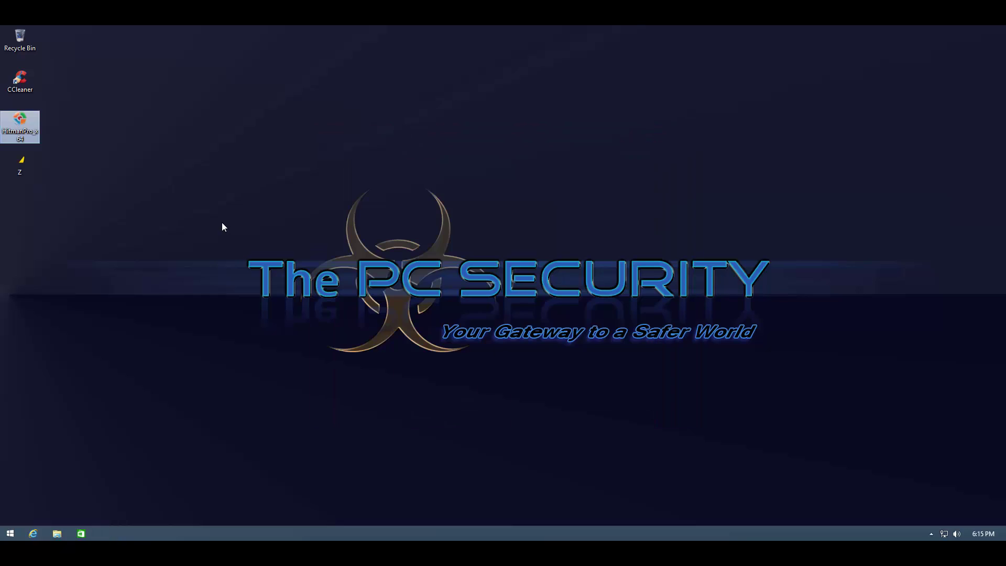
right_click(23, 162)
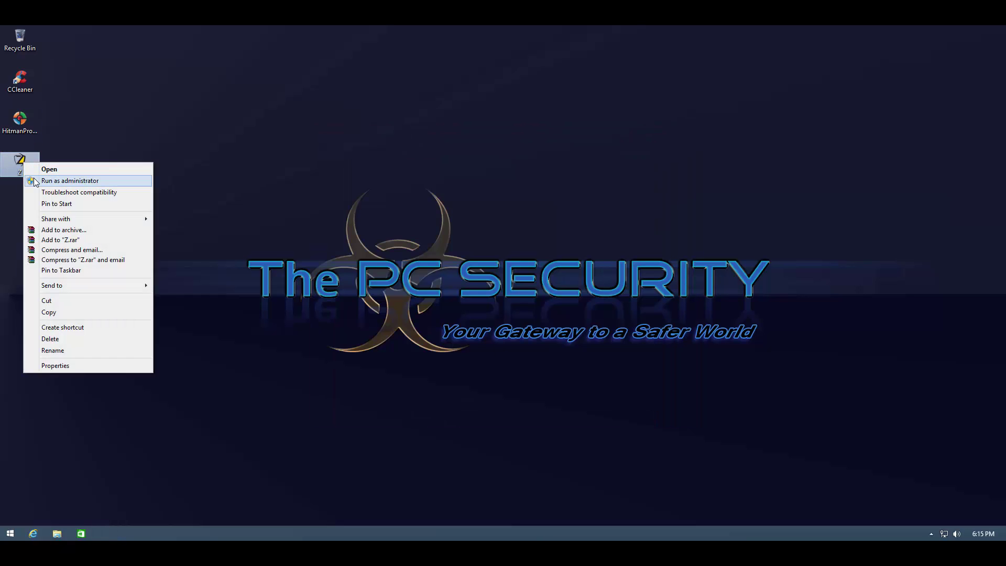
left_click(69, 181)
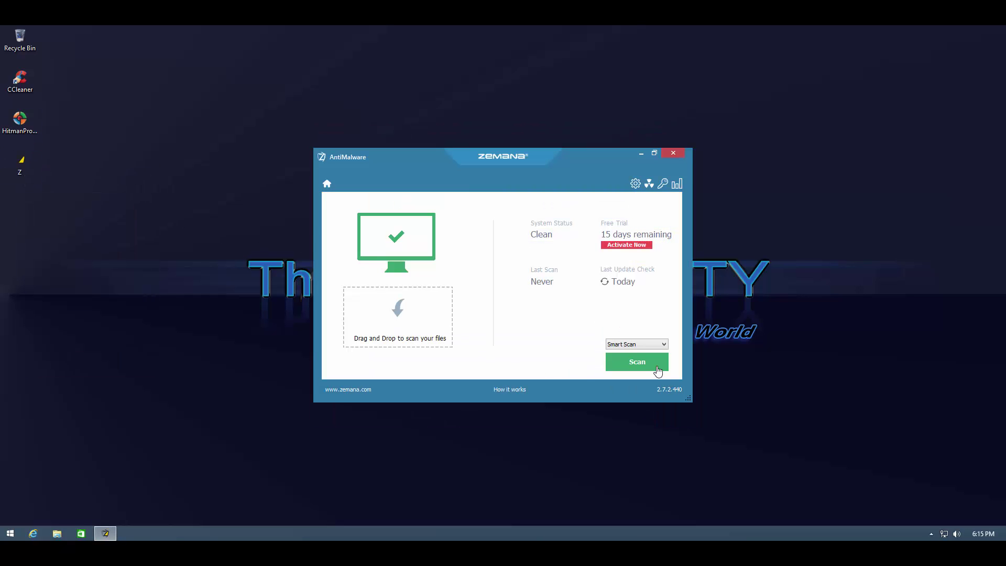
left_click(632, 363)
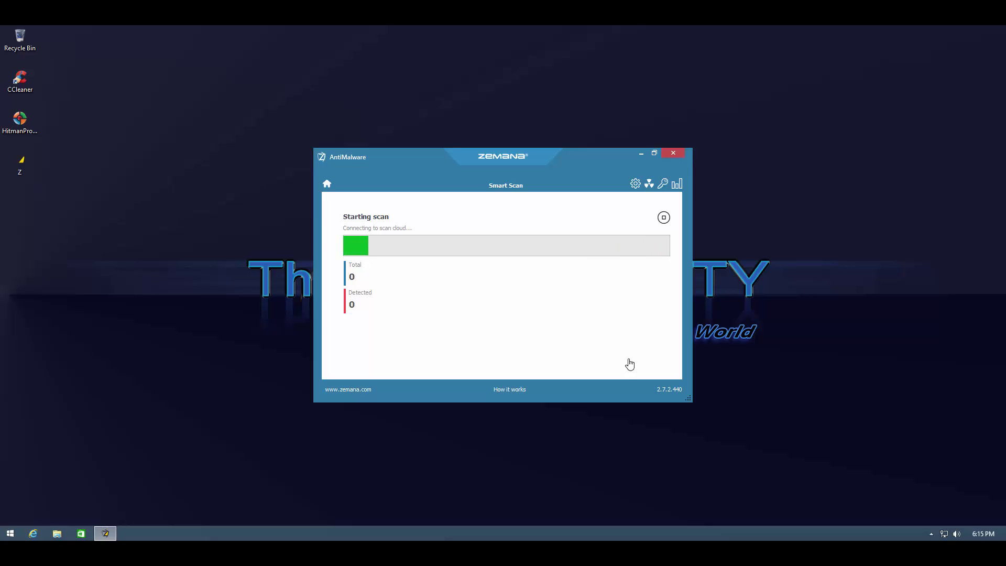
- In Task Manager, locate the Adobe Acrobat SpeedLauncher process in the Details list
right_click(569, 526)
left_click(584, 500)
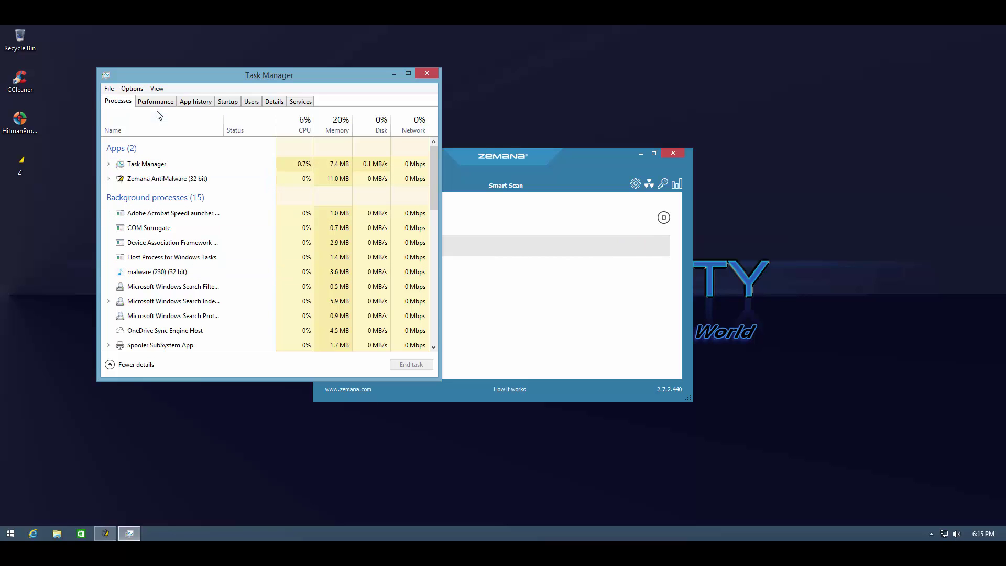
right_click(172, 213)
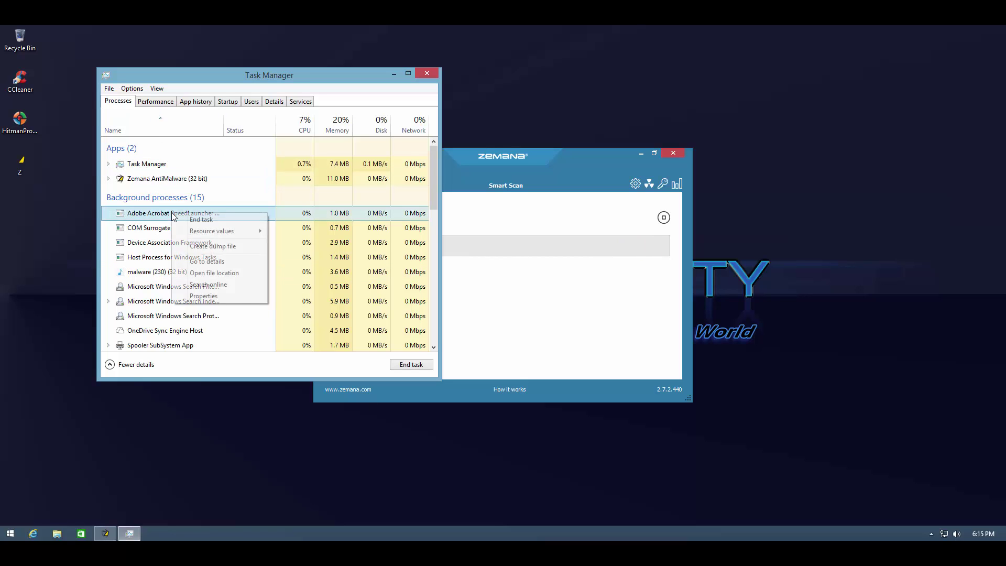
left_click(207, 261)
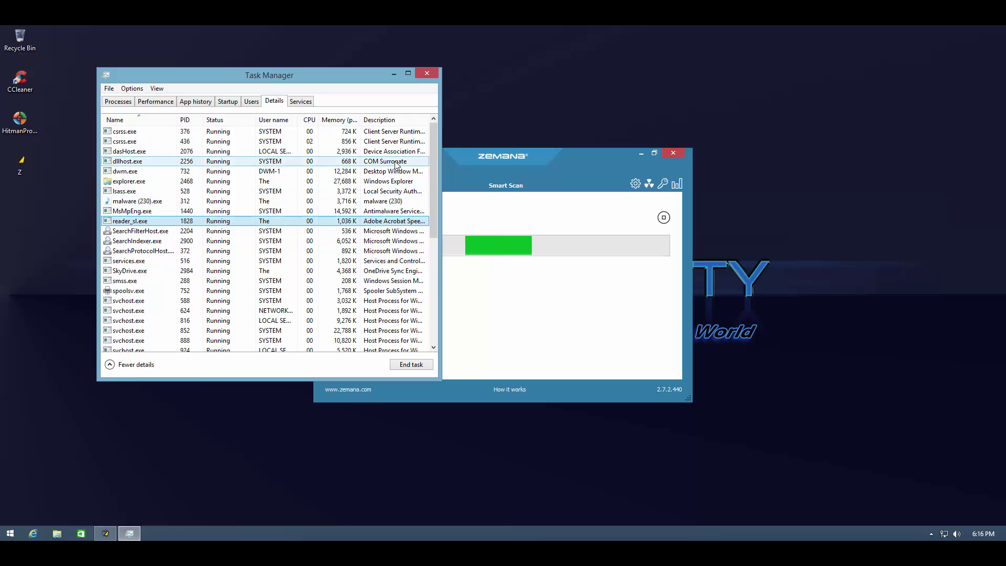
scroll(425, 291, "down", 7)
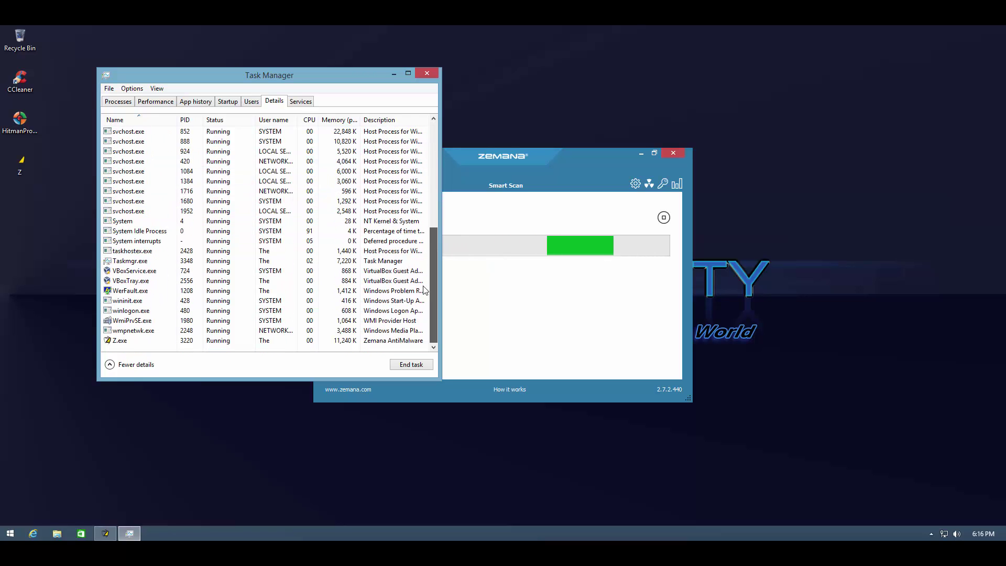
scroll(417, 251, "up", 4)
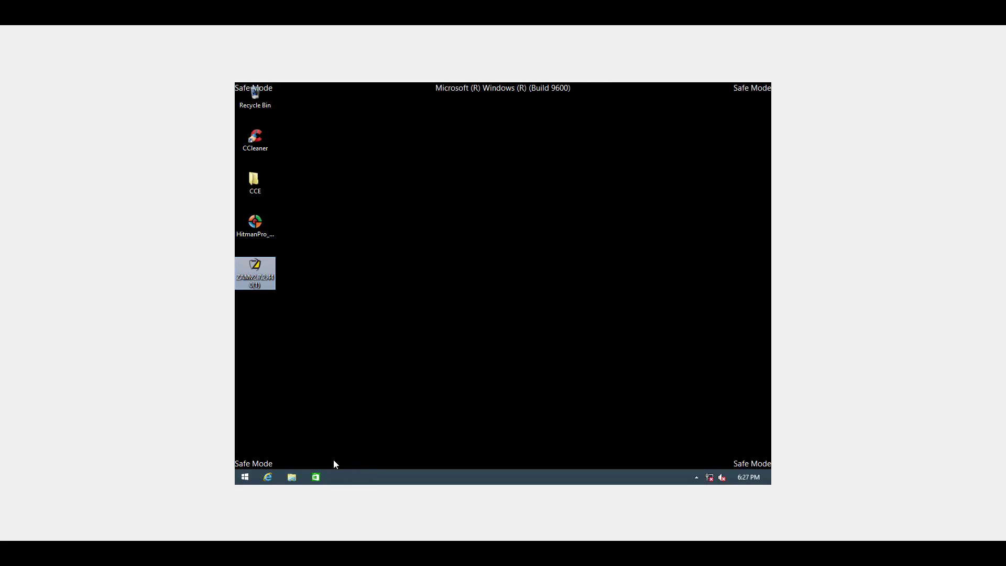
double_click(261, 283)
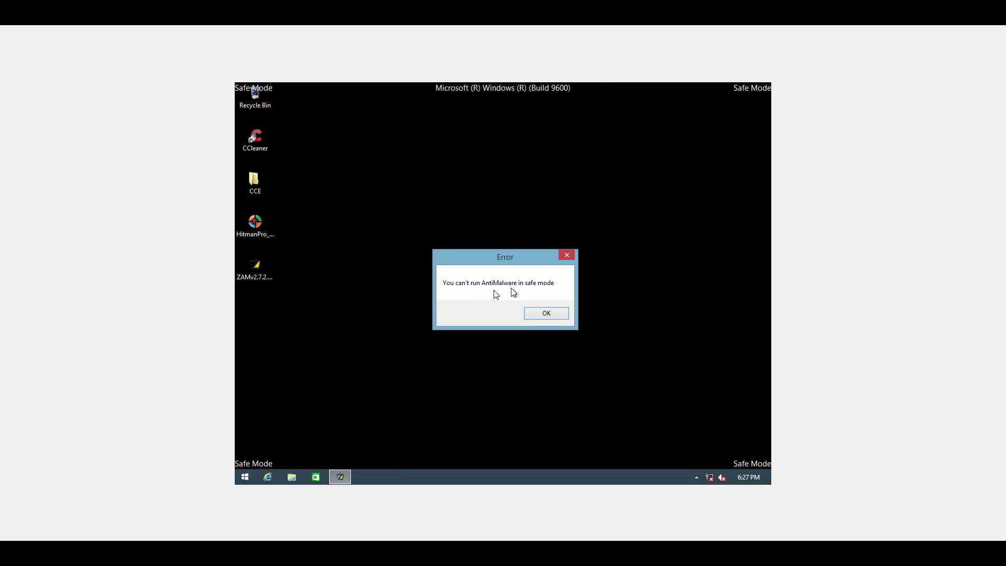
- Dismiss the error saying Zemana cannot run in safe mode
left_click(552, 319)
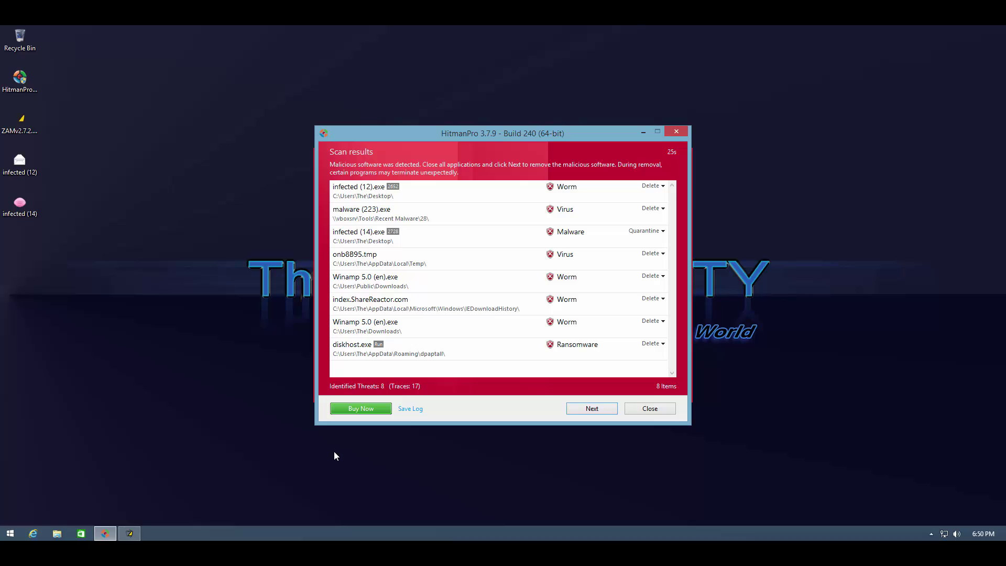
- Review Zemana's 11 detected objects, check the action choices for infected (14).exe, and clean them
left_click(643, 131)
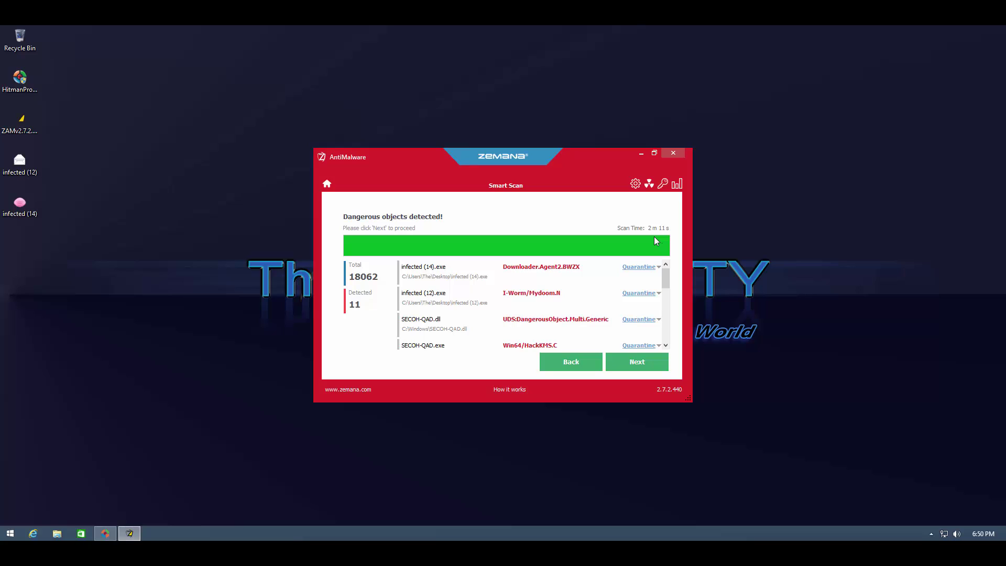
left_click(646, 268)
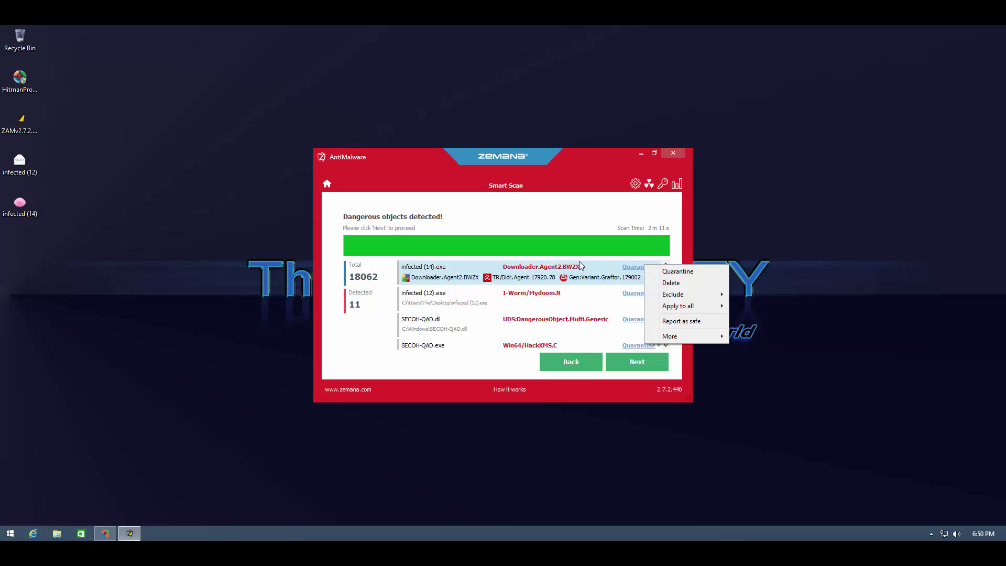
left_click(546, 270)
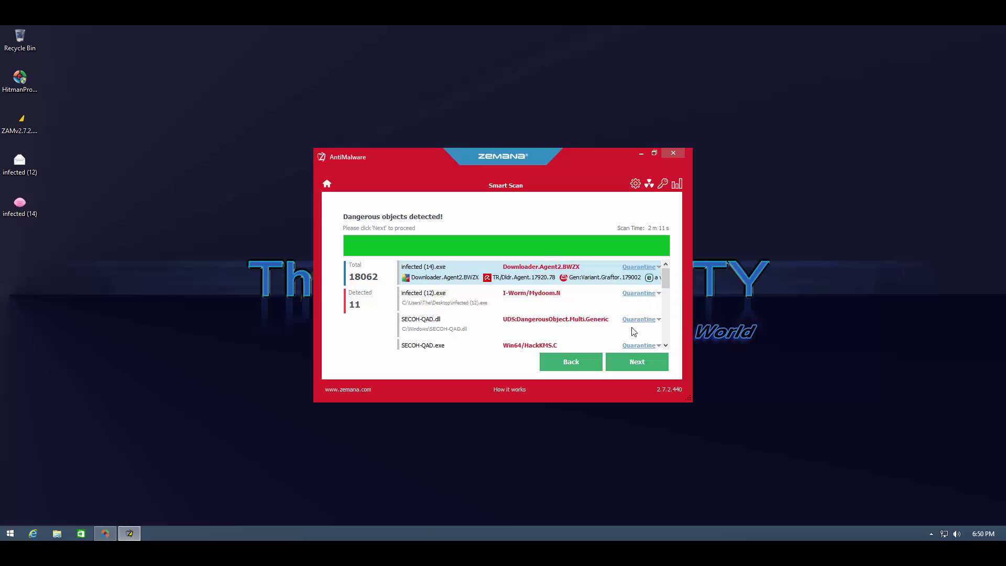
left_click(638, 362)
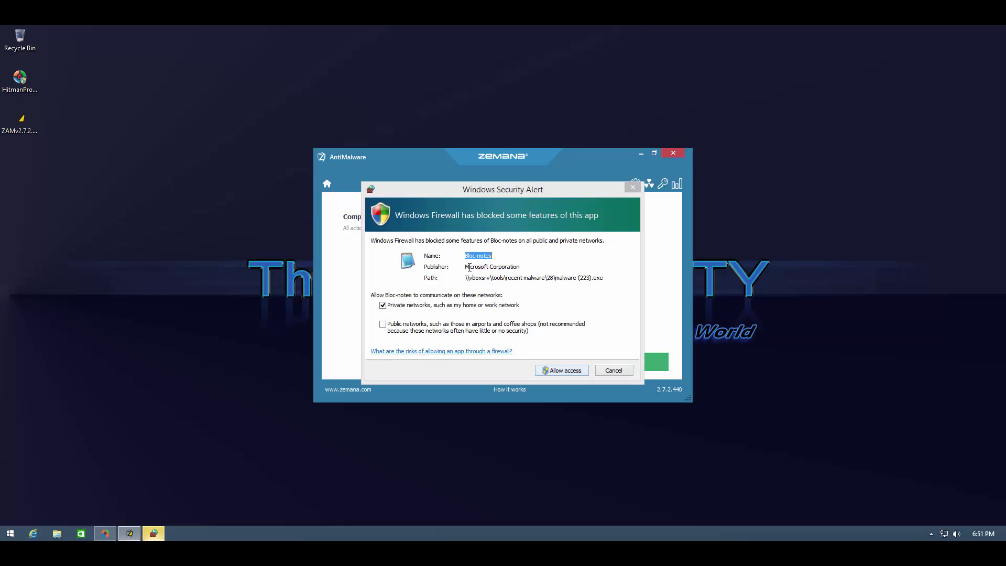
- Allow Zemana network access in the Windows Firewall security alert
left_click(549, 371)
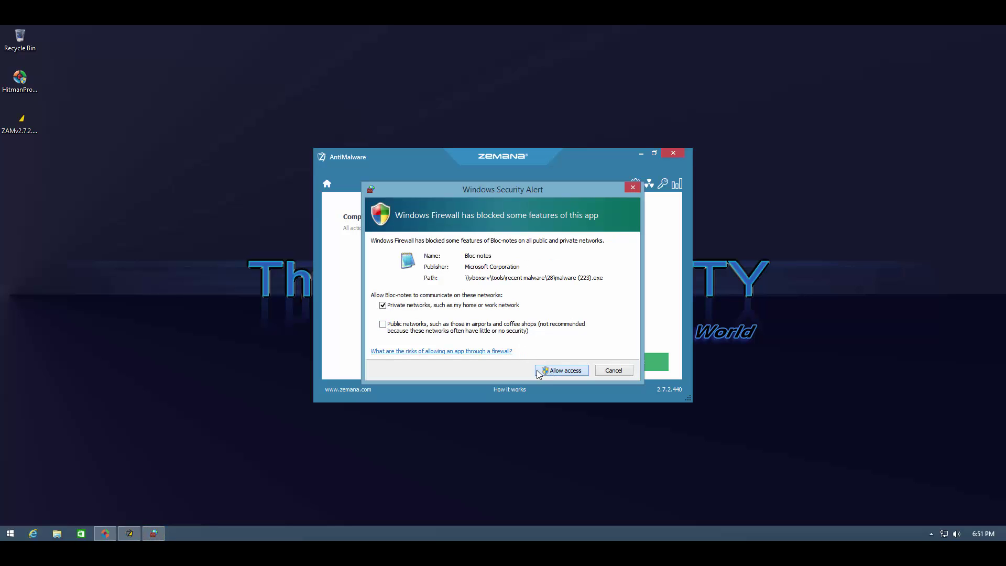
left_click(539, 370)
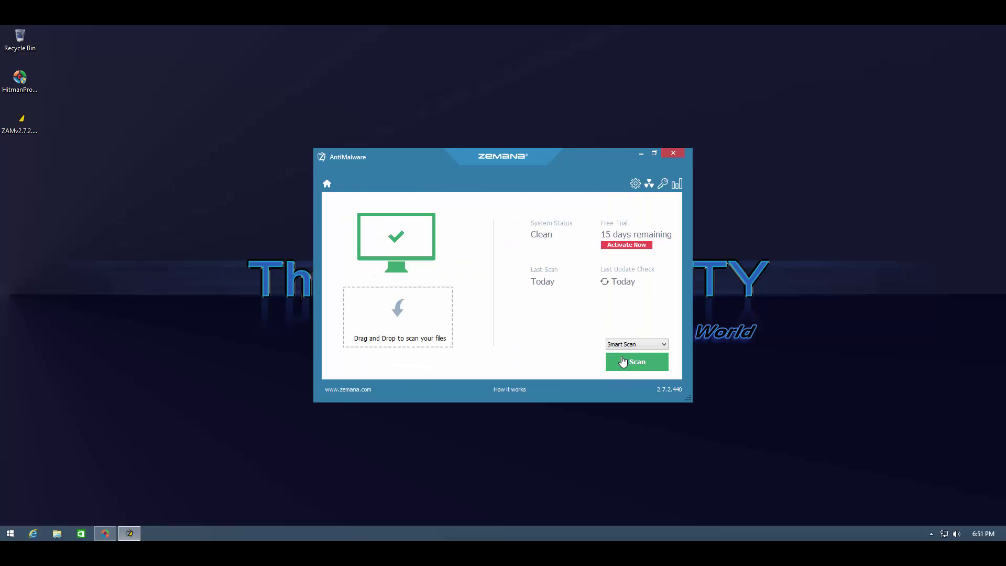
- Close Zemana and the earlier HitmanPro results window
left_click(673, 152)
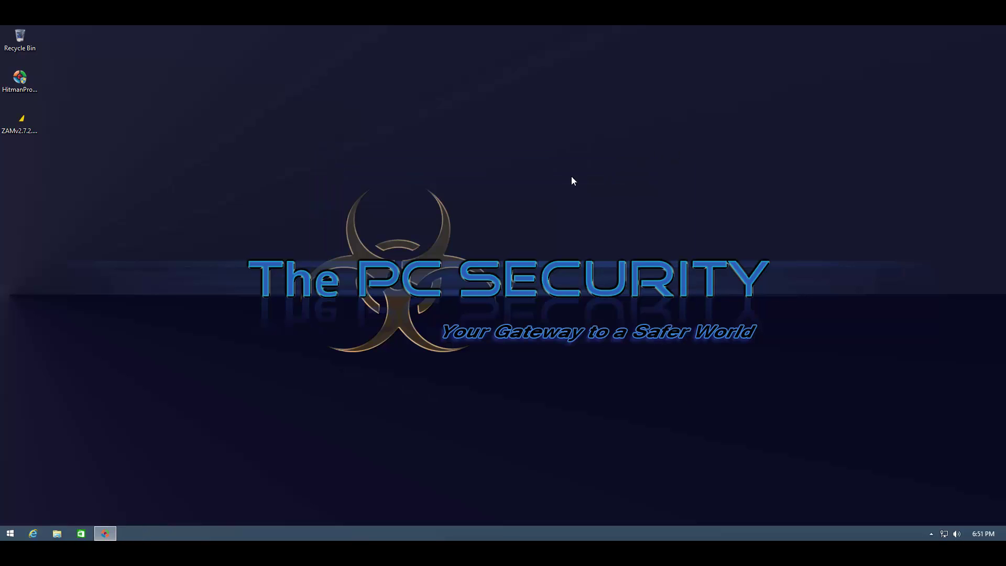
left_click(106, 534)
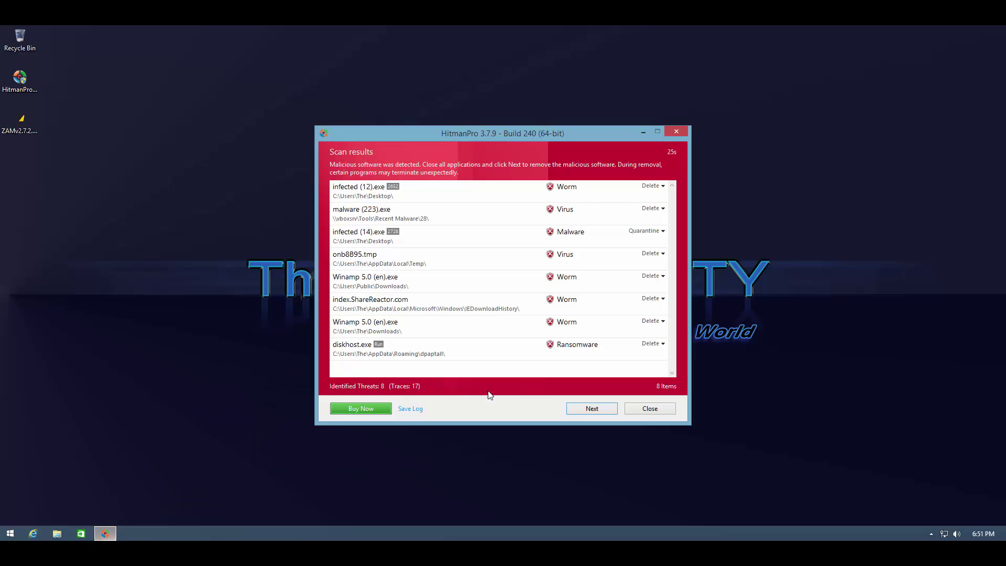
left_click(650, 408)
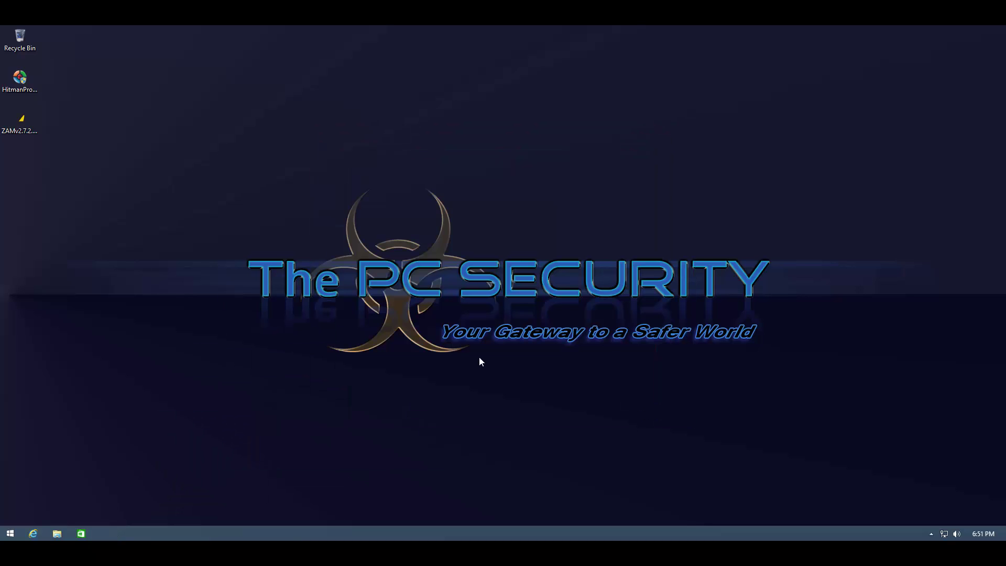
- Relaunch HitmanPro, approve the UAC prompt, and start a one-time scan
double_click(27, 90)
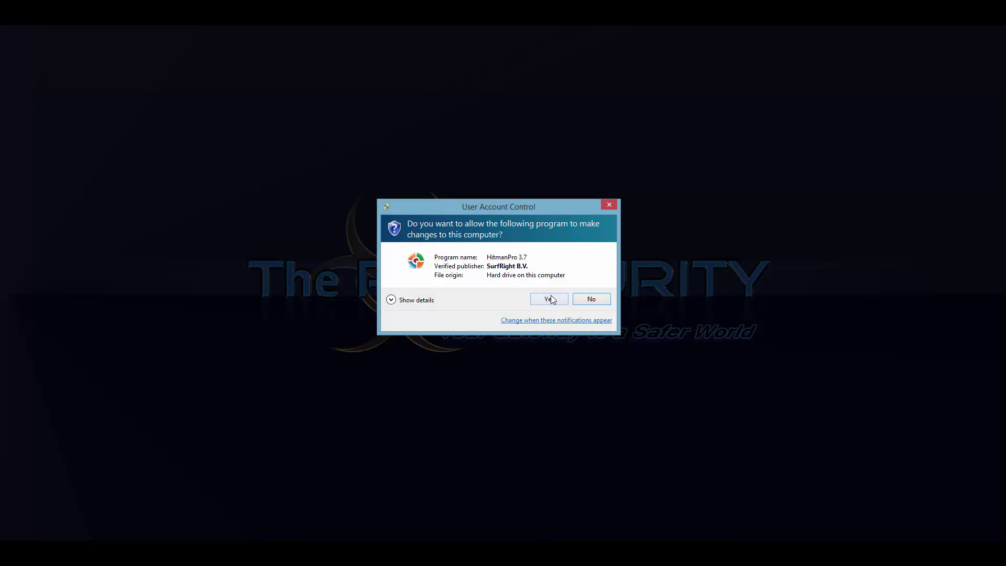
left_click(545, 294)
left_click(593, 411)
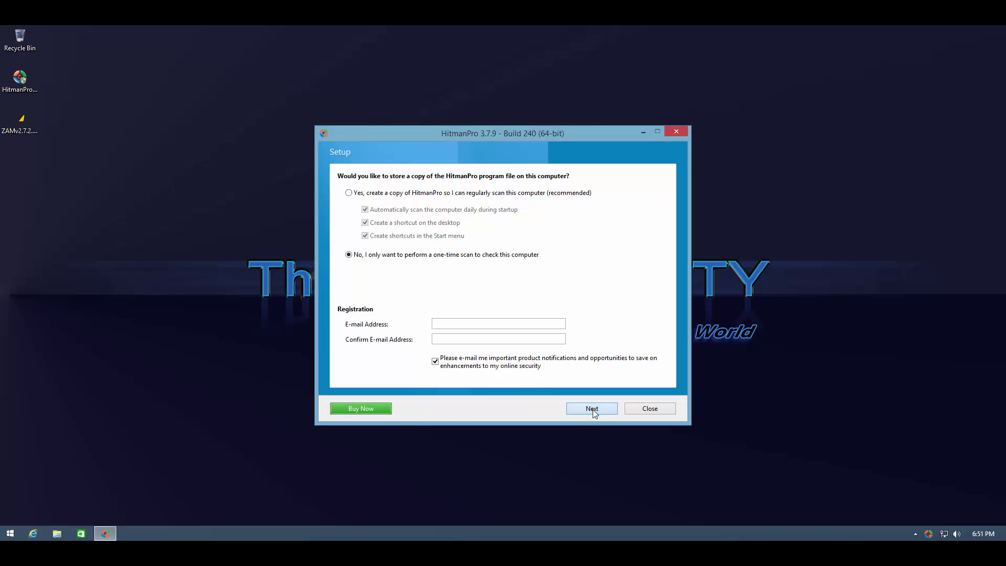
left_click(590, 408)
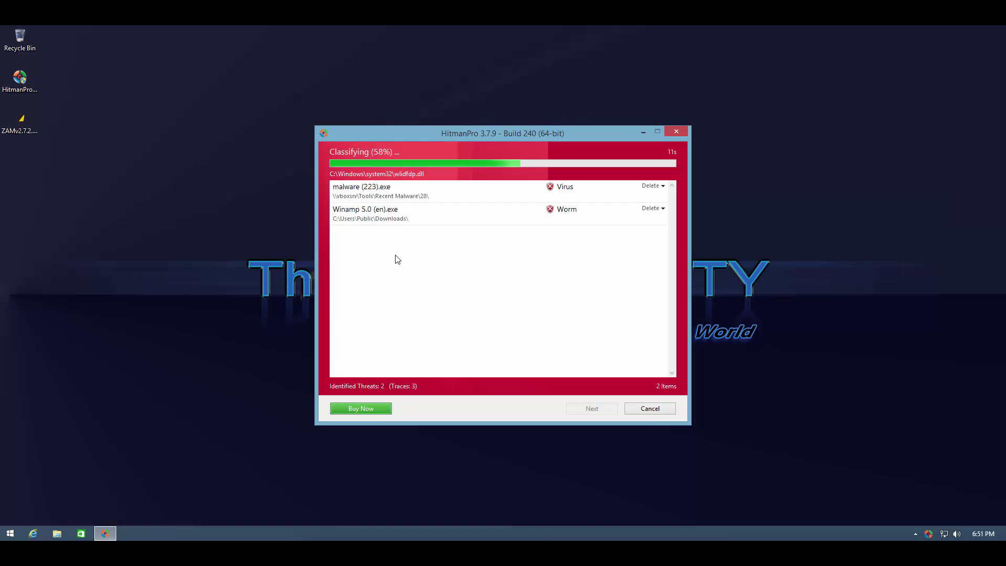
- Check the Desktop and Downloads folders in File Explorer, then close the window
left_click(58, 532)
left_click(234, 190)
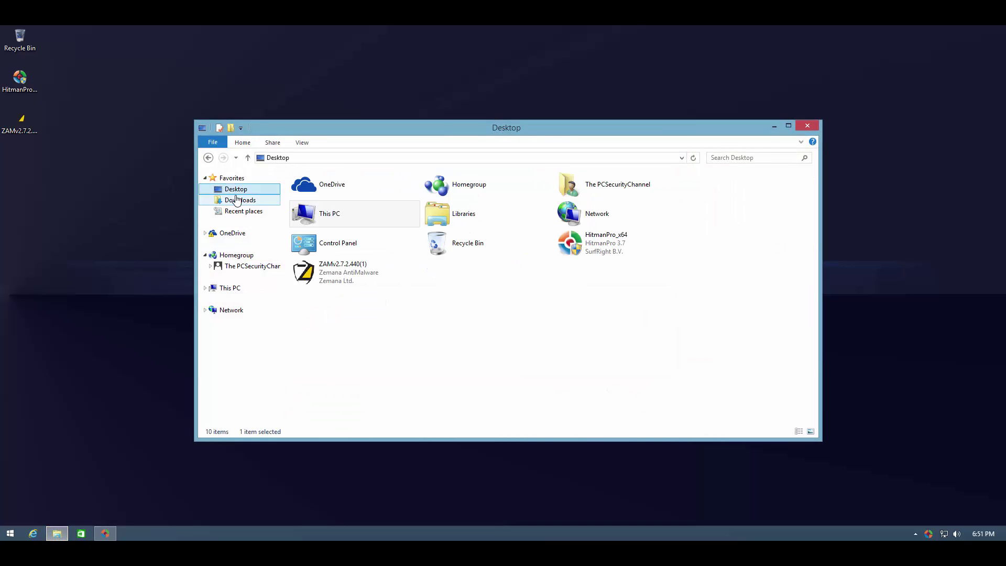
left_click(237, 201)
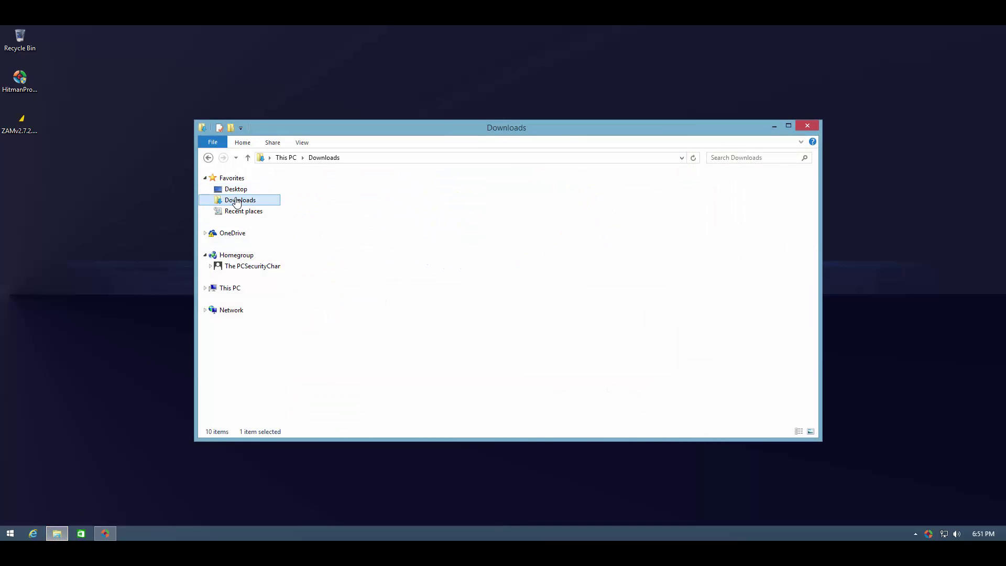
left_click(808, 125)
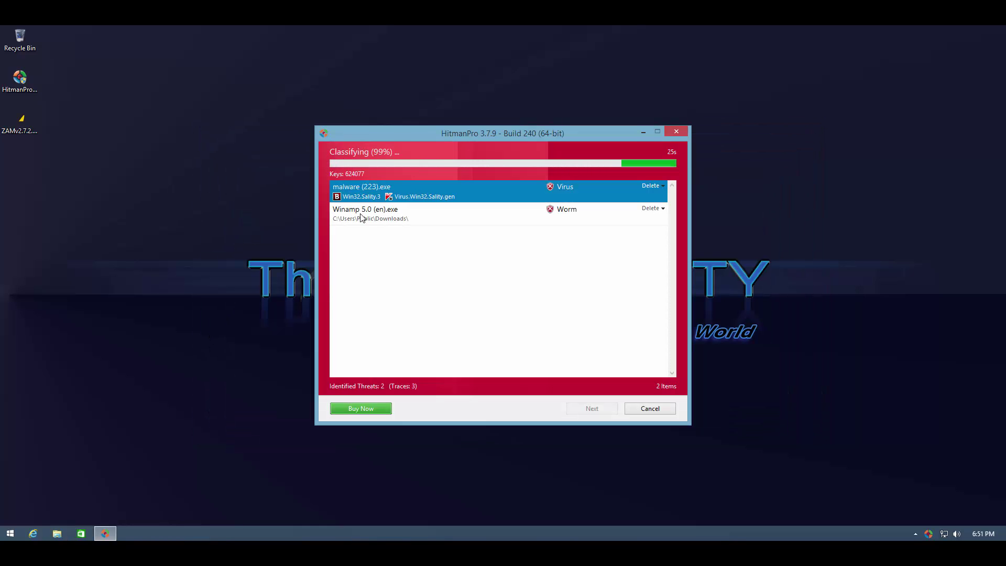
- Open Local Disk (C:) from This PC, placed beside HitmanPro's results
left_click(57, 533)
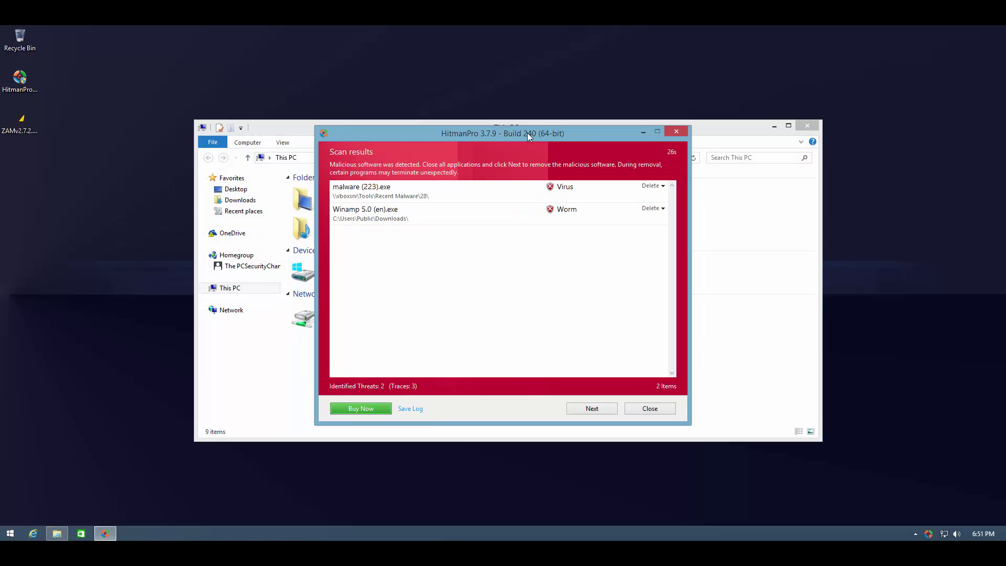
left_click_drag(384, 153, 589, 144)
double_click(362, 272)
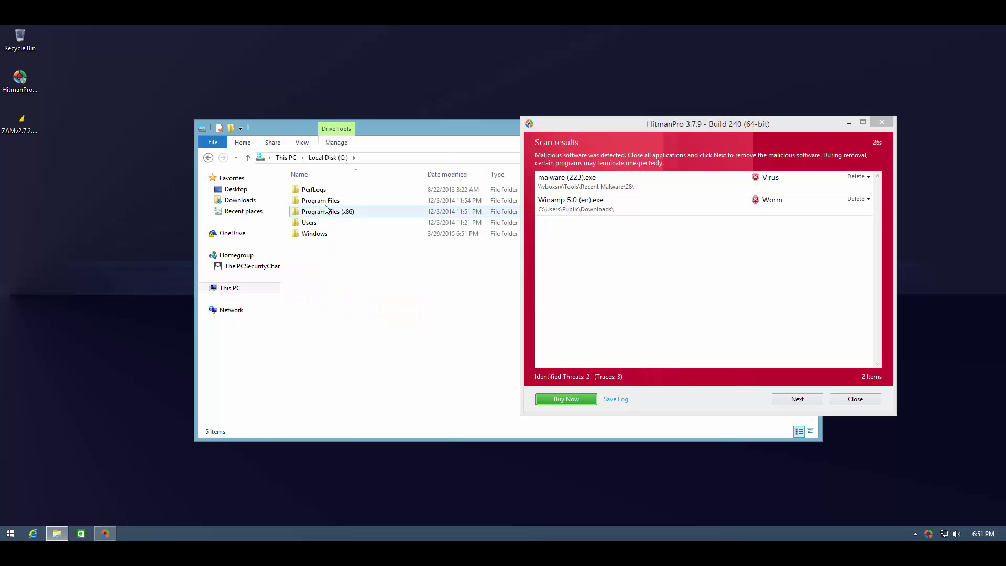
left_click_drag(388, 127, 249, 171)
- Launch Zemana AntiMalware with admin permission, move its window left, and start a Smart Scan
double_click(20, 122)
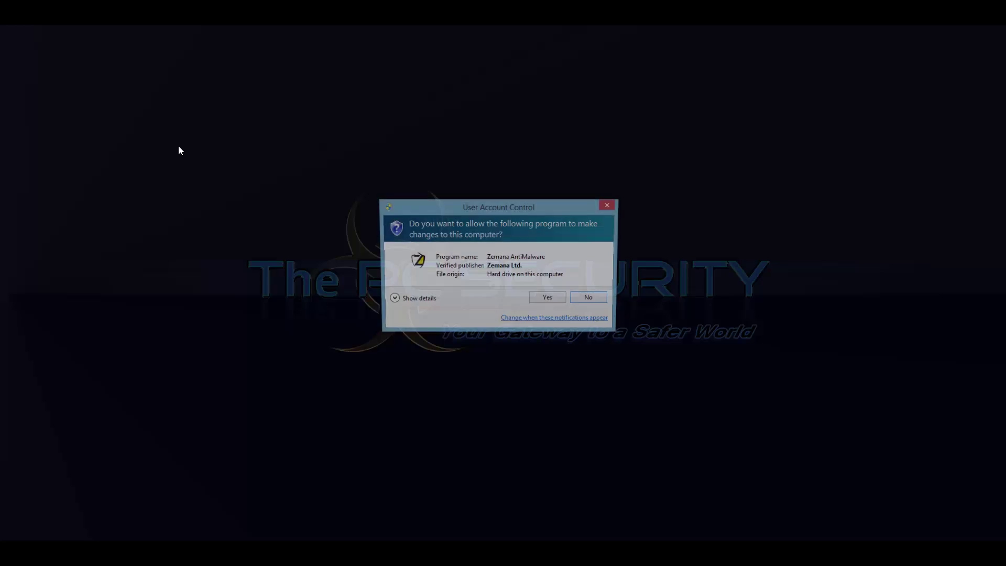
left_click(549, 299)
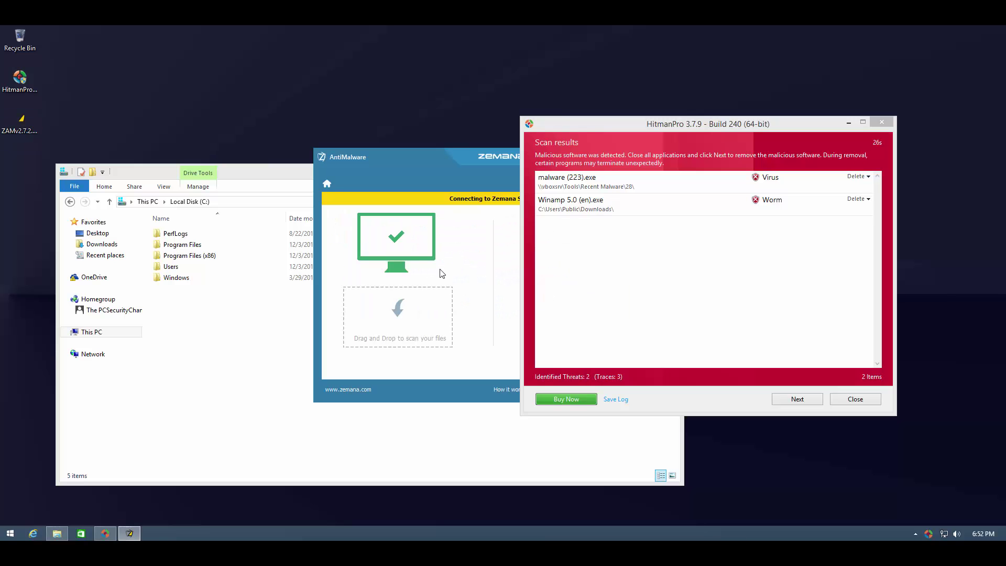
left_click_drag(458, 166, 216, 180)
left_click(397, 390)
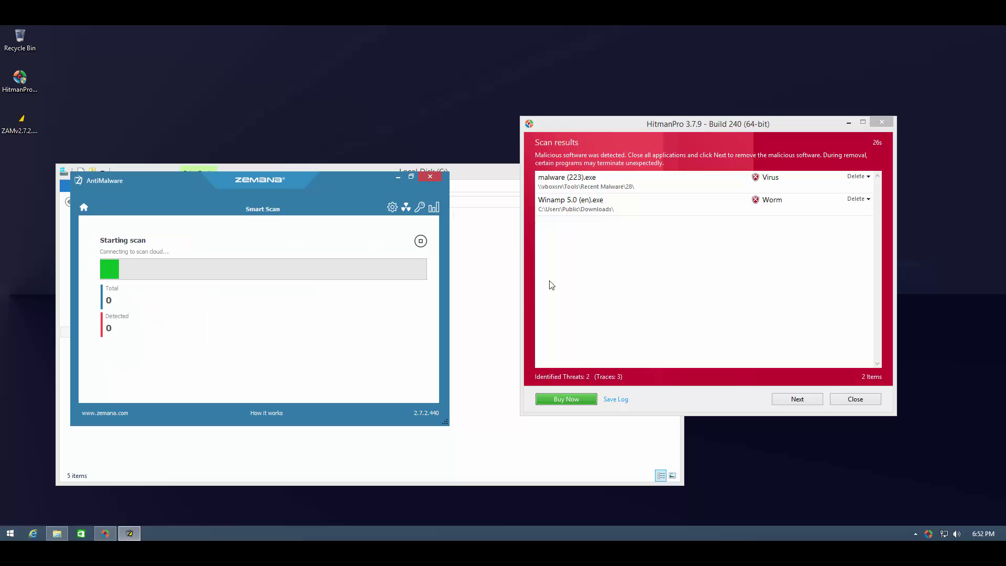
- Minimize Zemana and select the Winamp 5.0 (en) file in C:\Users\Public\Public Downloads
left_click(398, 178)
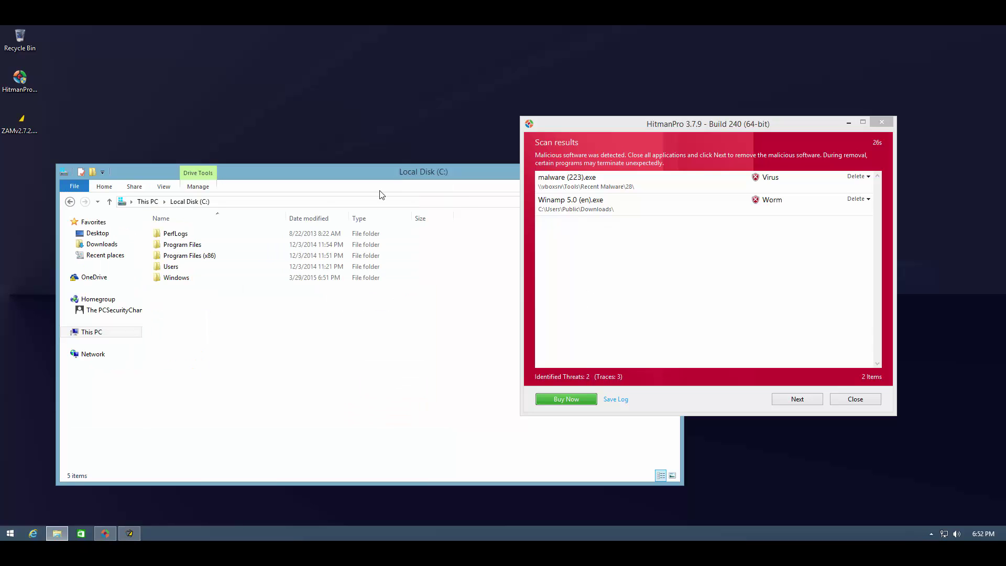
left_click(184, 270)
double_click(185, 270)
double_click(184, 234)
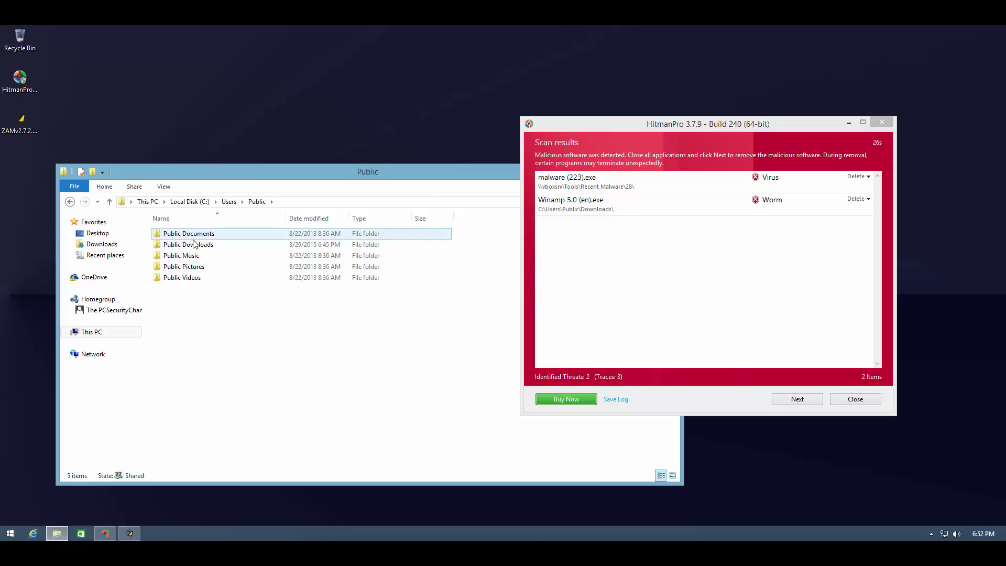
double_click(196, 245)
left_click(195, 237)
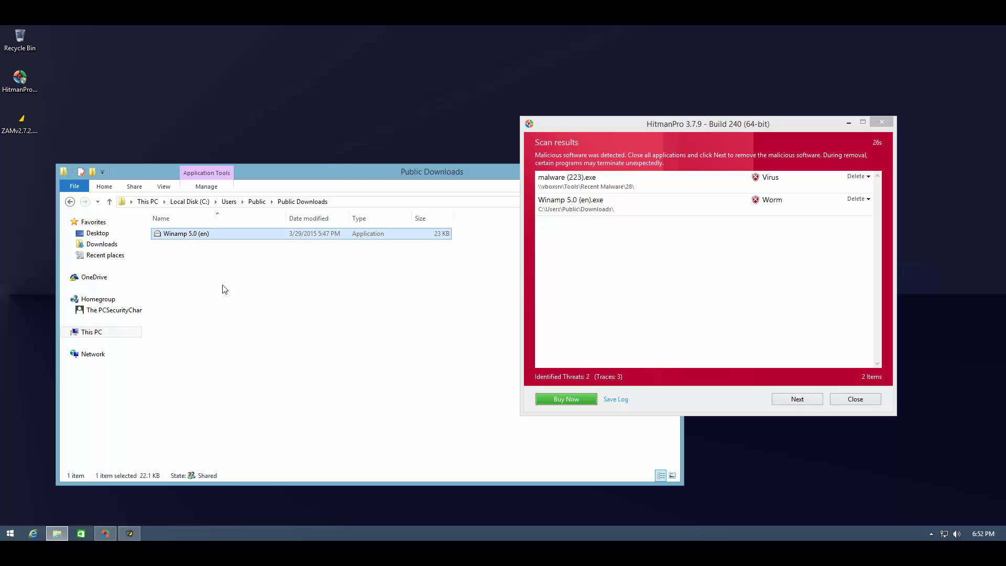
- Expand HitmanPro's detection names for malware (223).exe and Winamp 5.0 (en).exe
left_click_drag(420, 177, 252, 241)
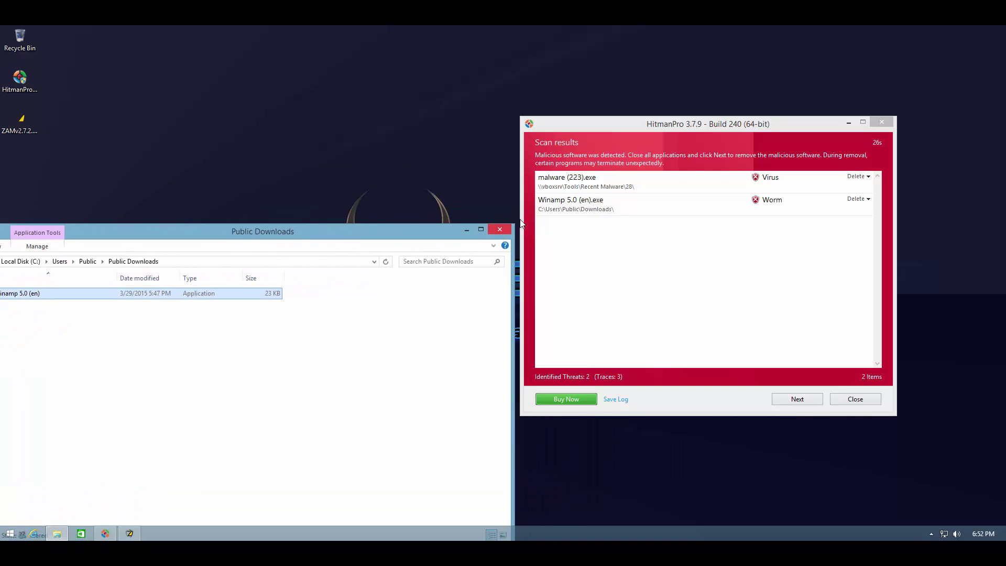
left_click(559, 194)
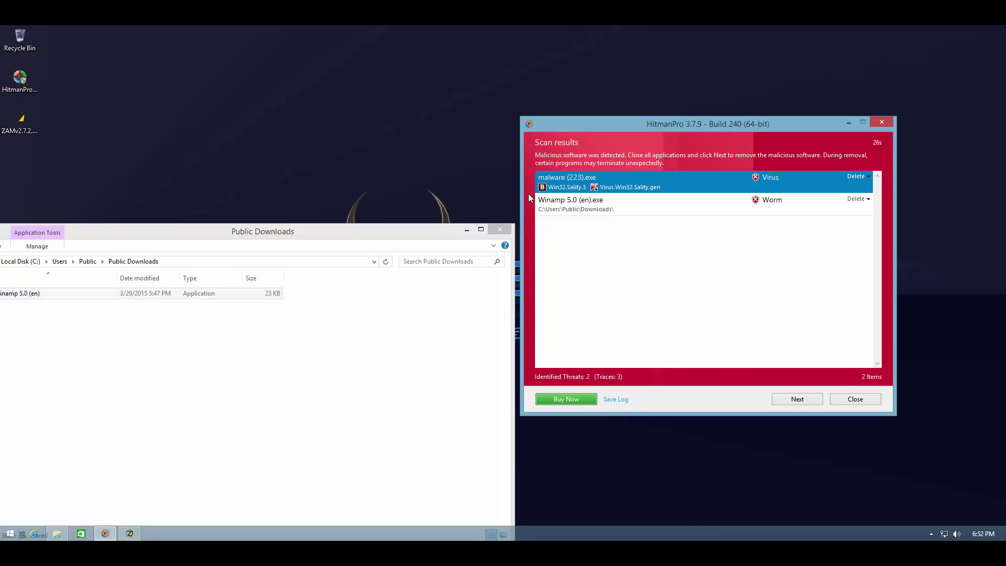
left_click(572, 204)
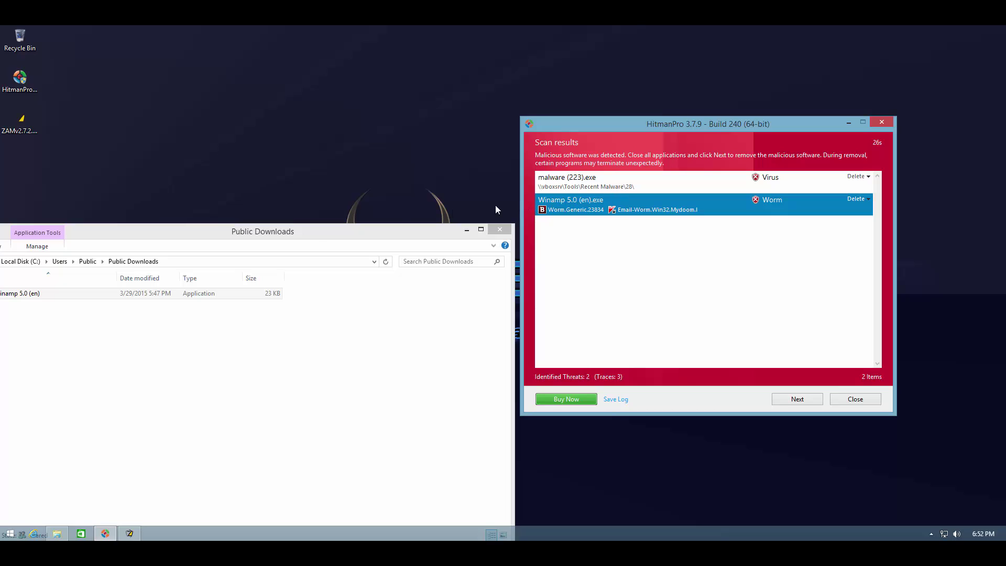
- Open the Tools (E:) network drive from This PC, arranging it beside HitmanPro's malware (223).exe details
left_click_drag(353, 231, 481, 216)
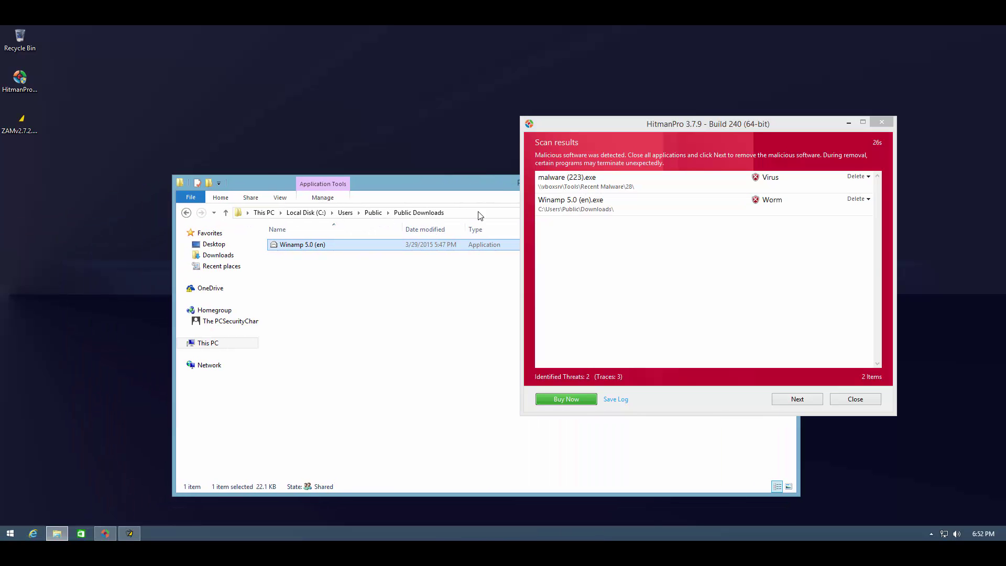
left_click(217, 348)
double_click(307, 375)
left_click_drag(357, 185, 264, 190)
left_click(629, 188)
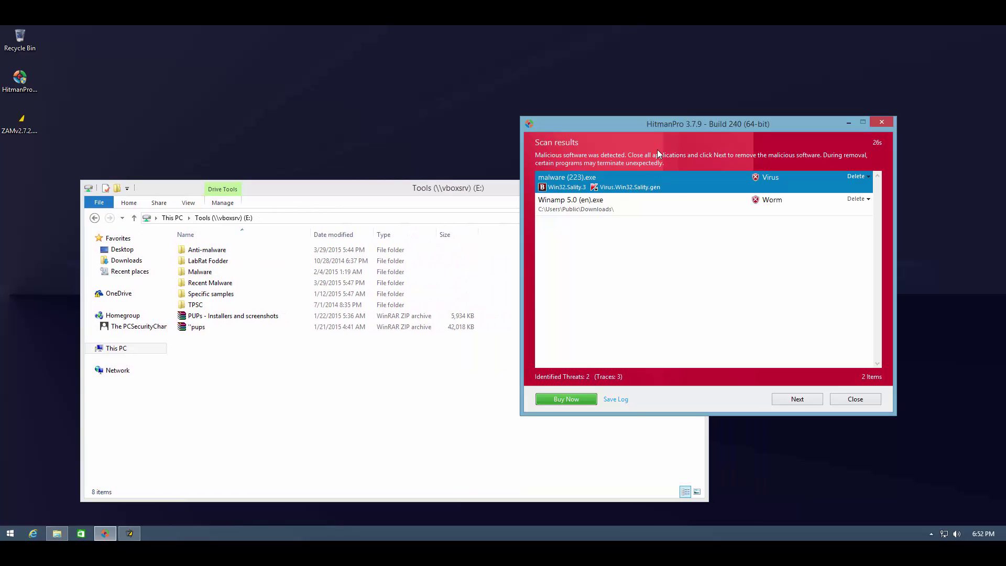
left_click_drag(659, 126, 779, 126)
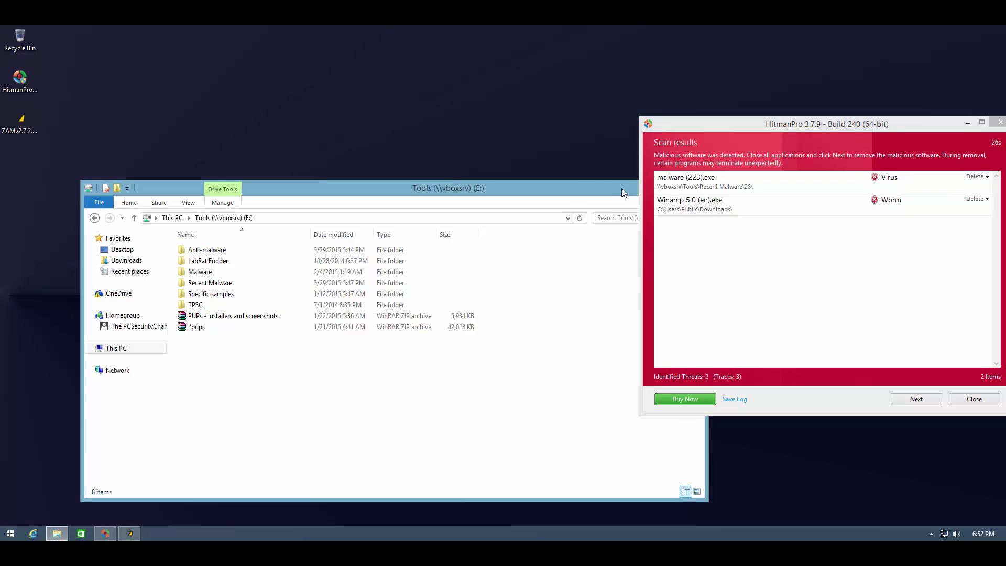
left_click_drag(622, 187, 498, 193)
- Show Winamp 5.0 (en).exe's worm detections in HitmanPro next to Zemana's finished scan: 0 of 17875 detected
left_click(530, 193)
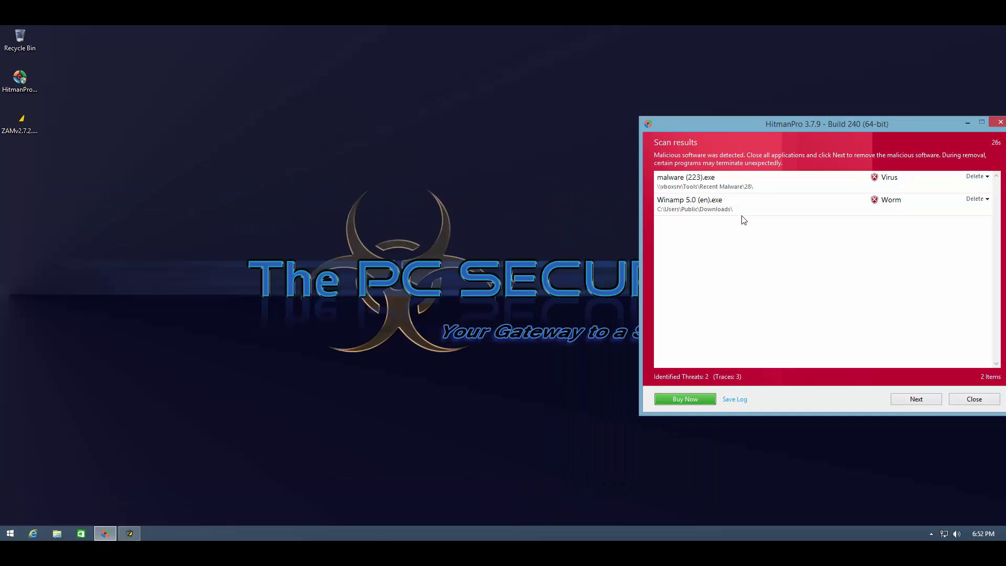
left_click(741, 209)
left_click_drag(715, 122, 414, 184)
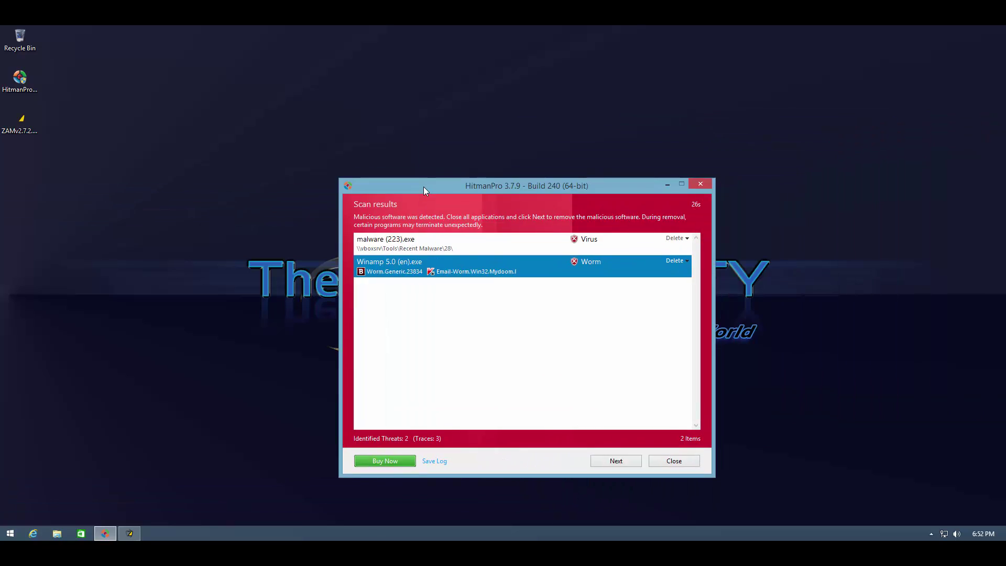
left_click(131, 530)
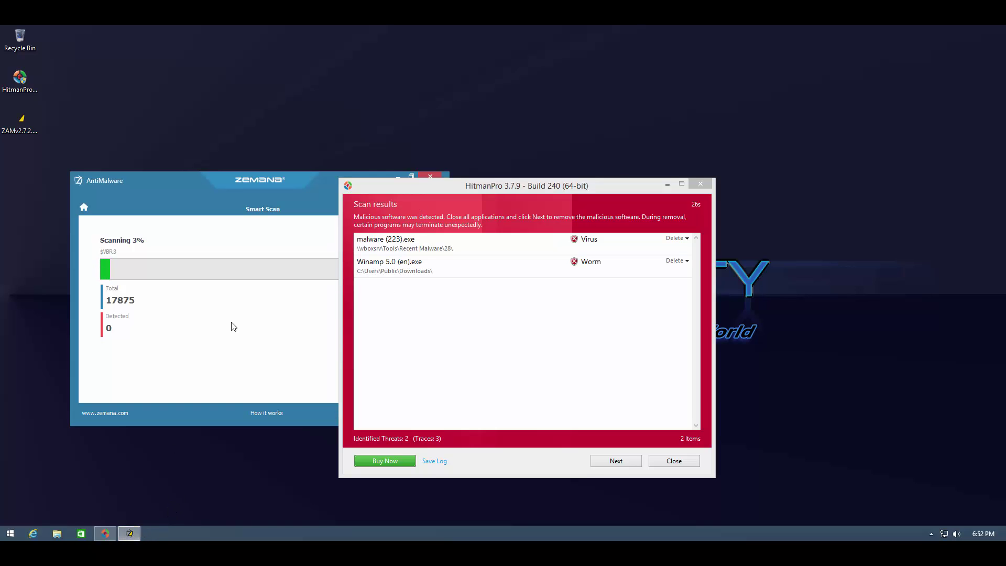
left_click_drag(445, 185, 522, 168)
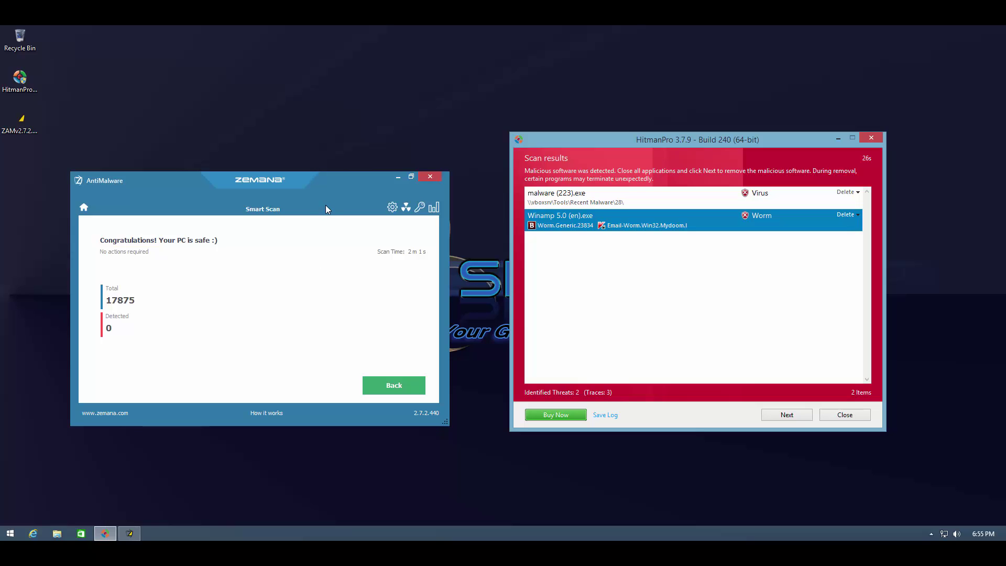
left_click_drag(319, 185, 350, 168)
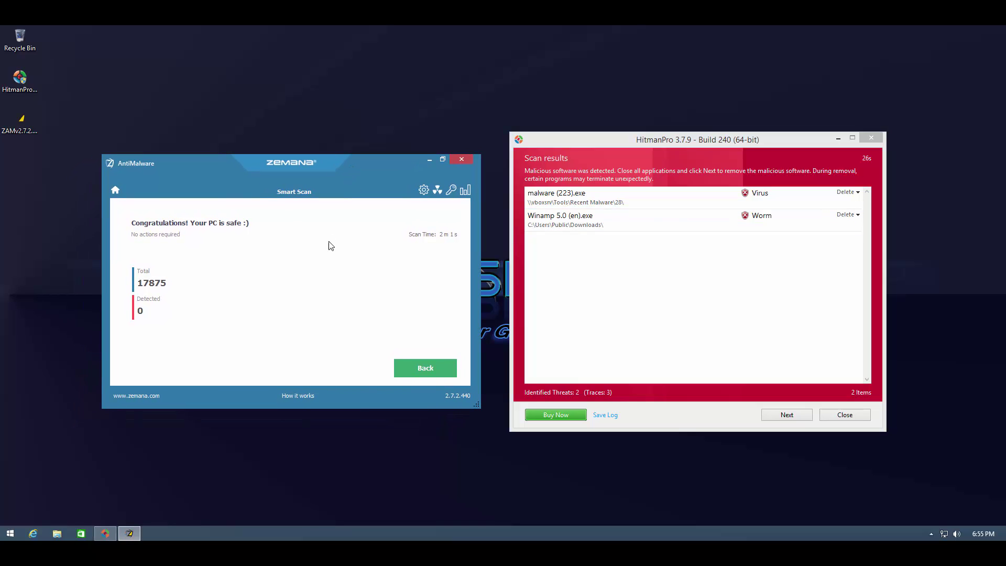